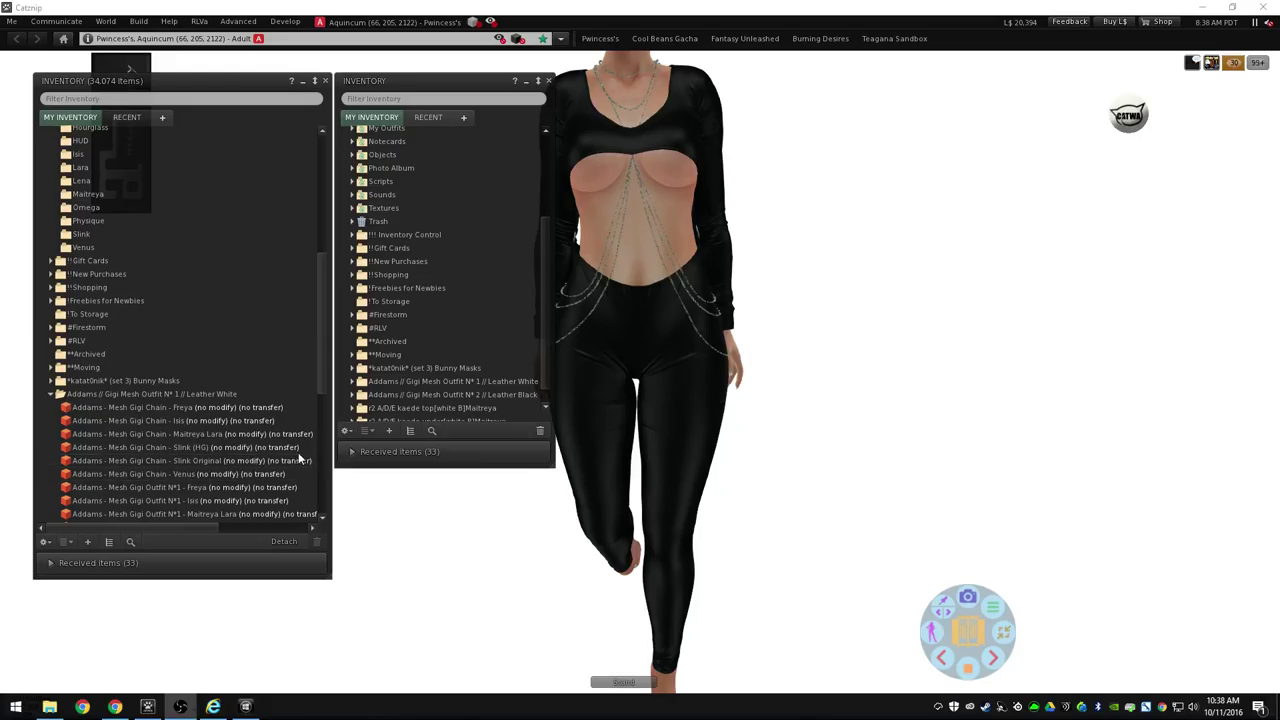
# - Collapse the Addams Gigi Mesh Outfit N° 1 Leather White folder and examine the items in the N° 2 Leather Black folder
pyautogui.doubleClick(183, 392)
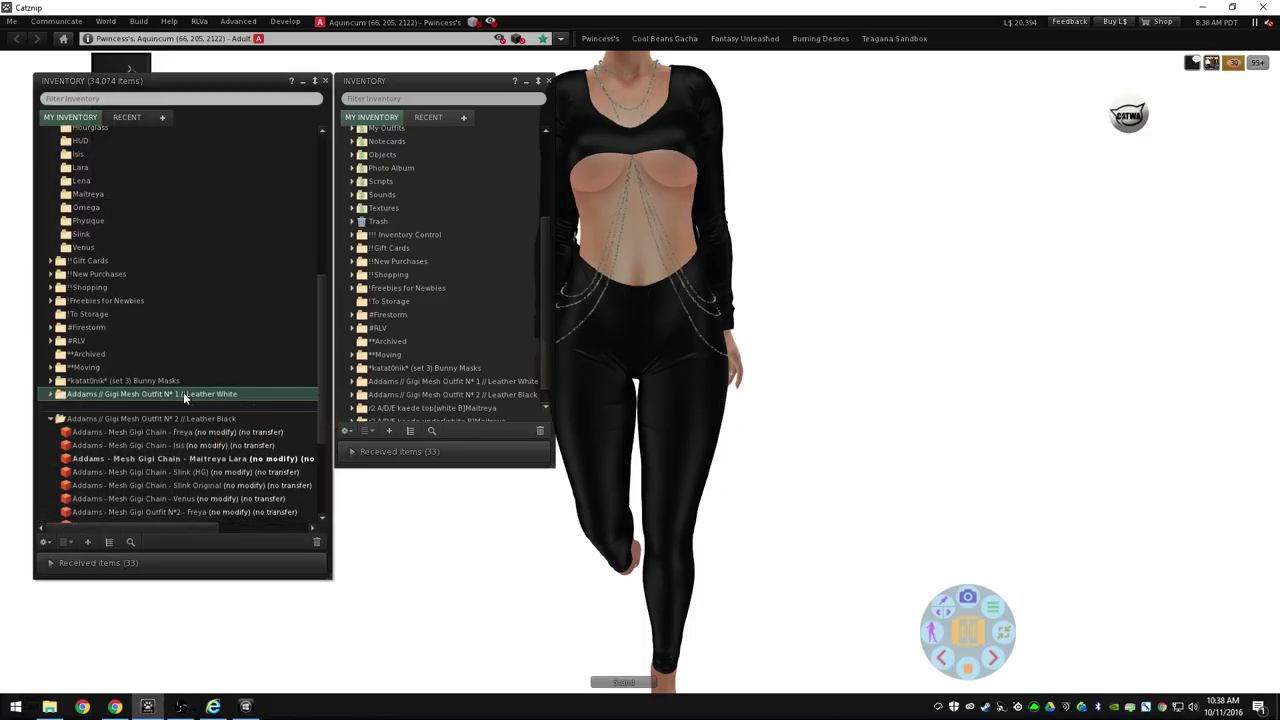
pyautogui.scroll(-2, 185, 408)
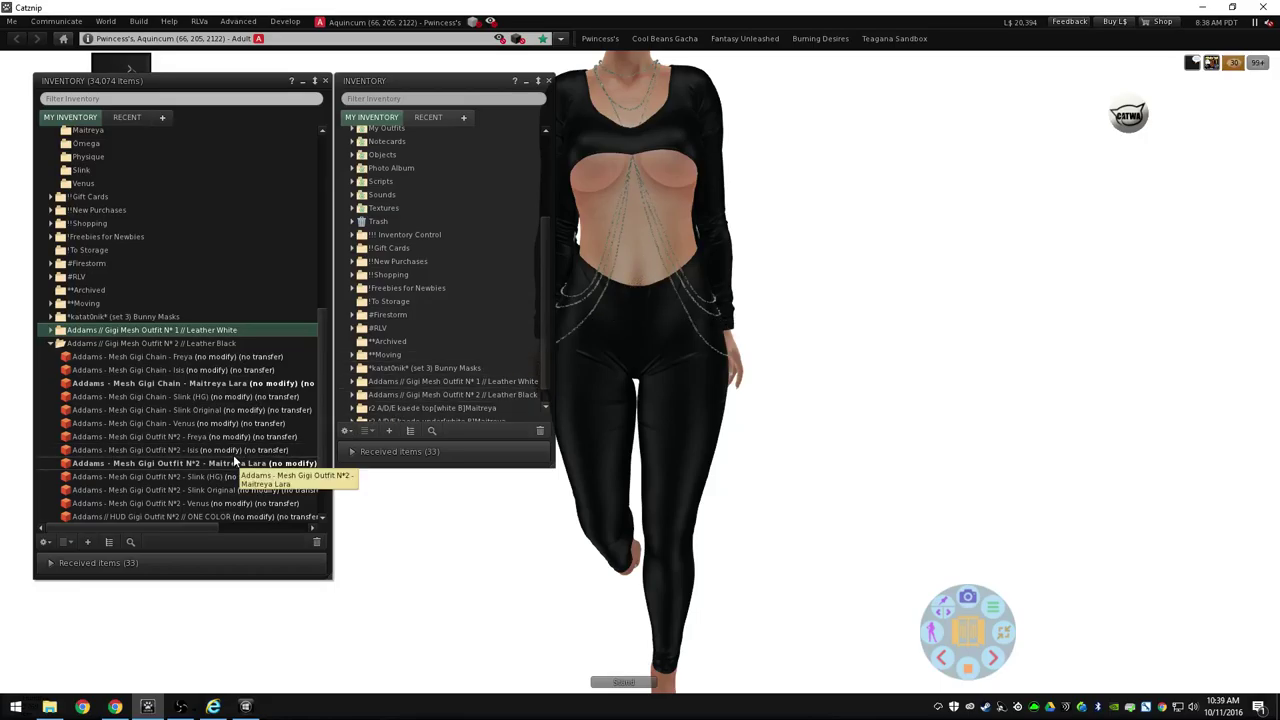
pyautogui.scroll(-1, 232, 454)
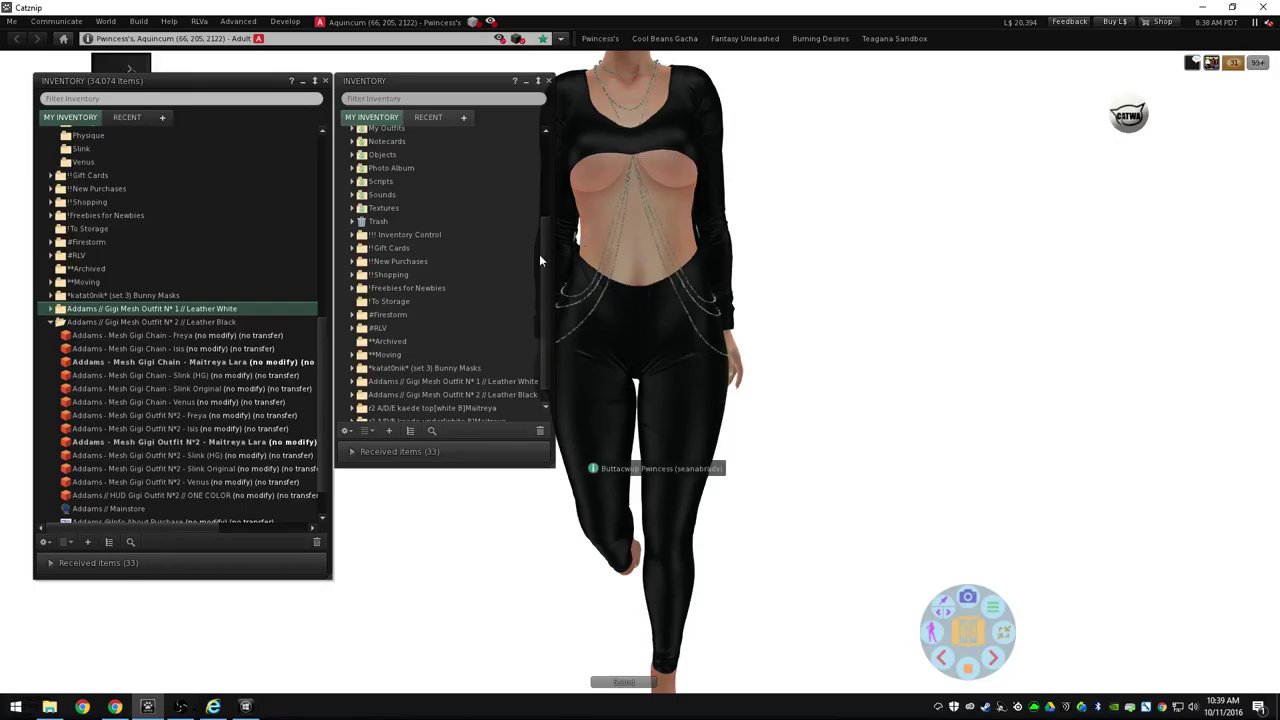
pyautogui.click(189, 321)
pyautogui.scroll(-1, 168, 378)
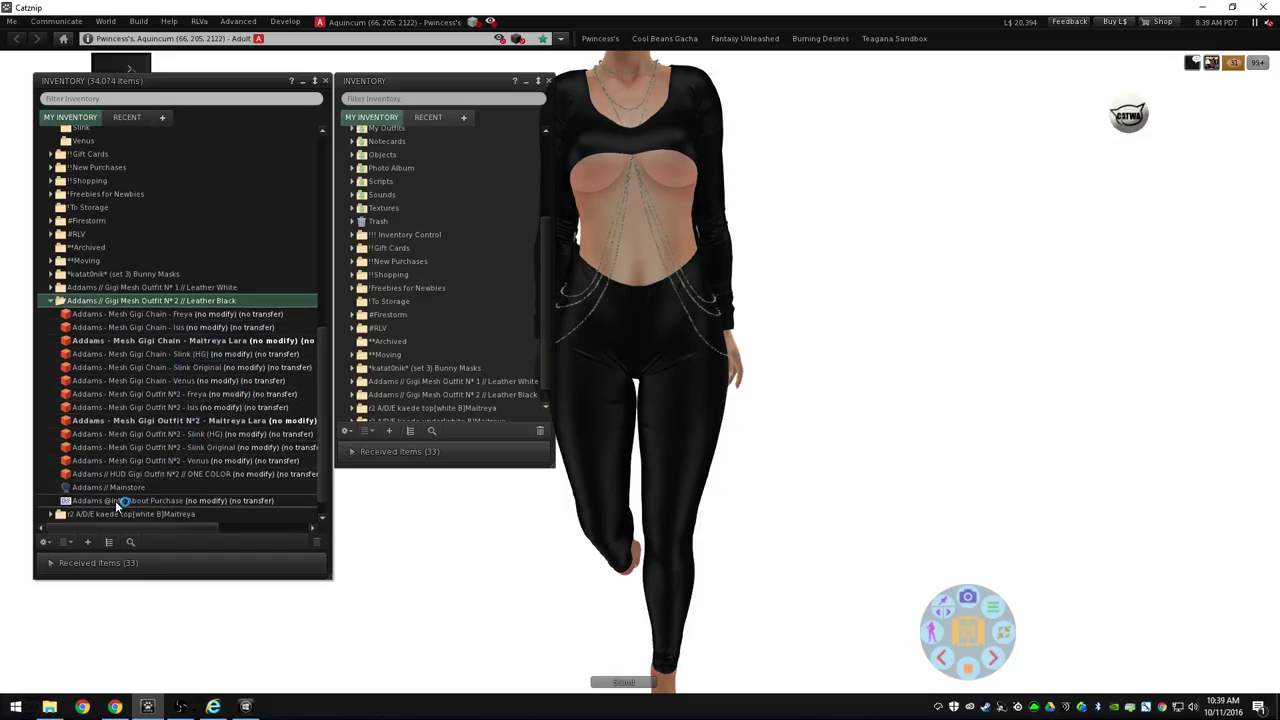
pyautogui.scroll(3, 184, 358)
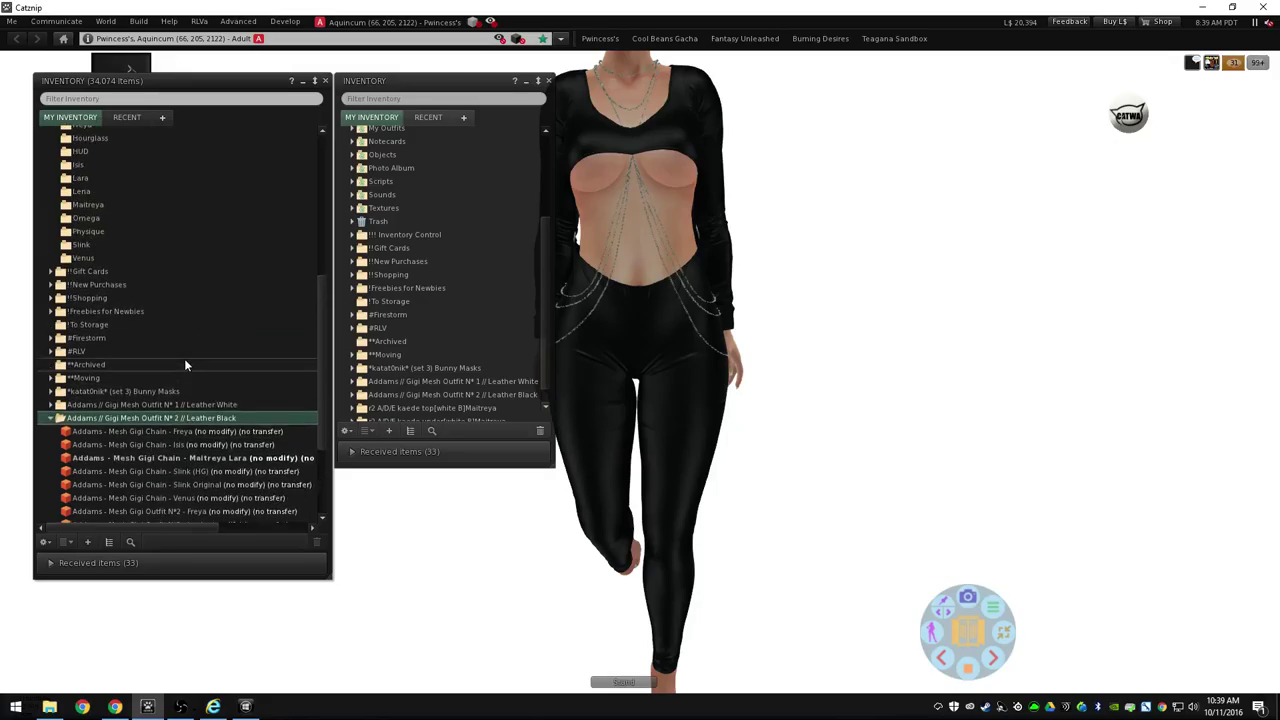
pyautogui.scroll(-3, 184, 361)
pyautogui.scroll(-1, 184, 362)
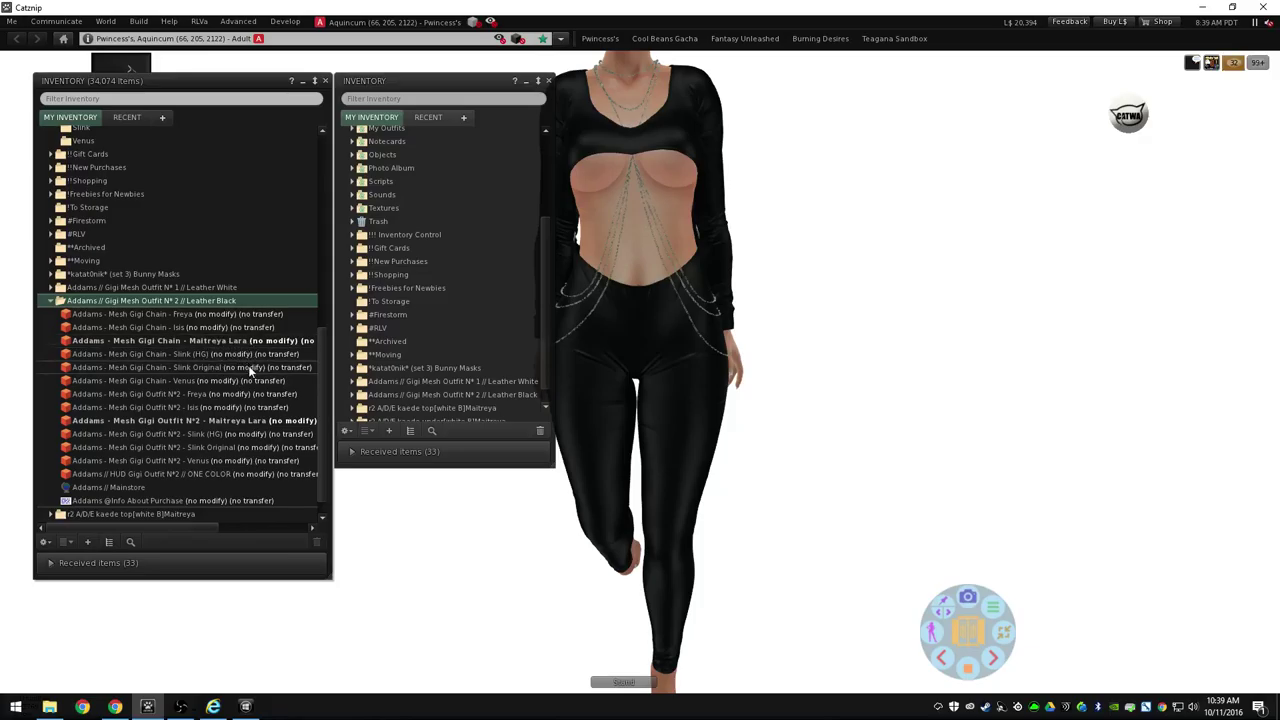
pyautogui.scroll(3, 236, 413)
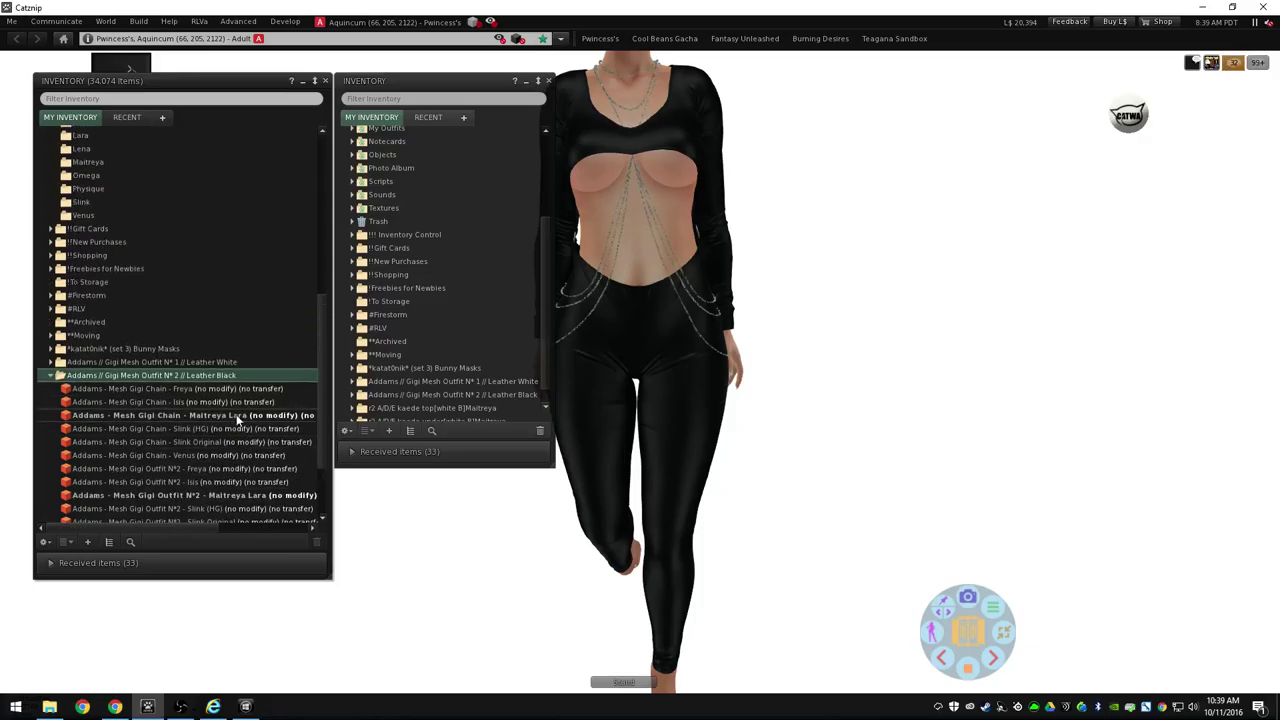
# - Copy the Freya, Hourglass, Isis, Lara, Physique and Venus folders from the !!! Inventory Control folder
pyautogui.scroll(7, 234, 416)
pyautogui.click(114, 196)
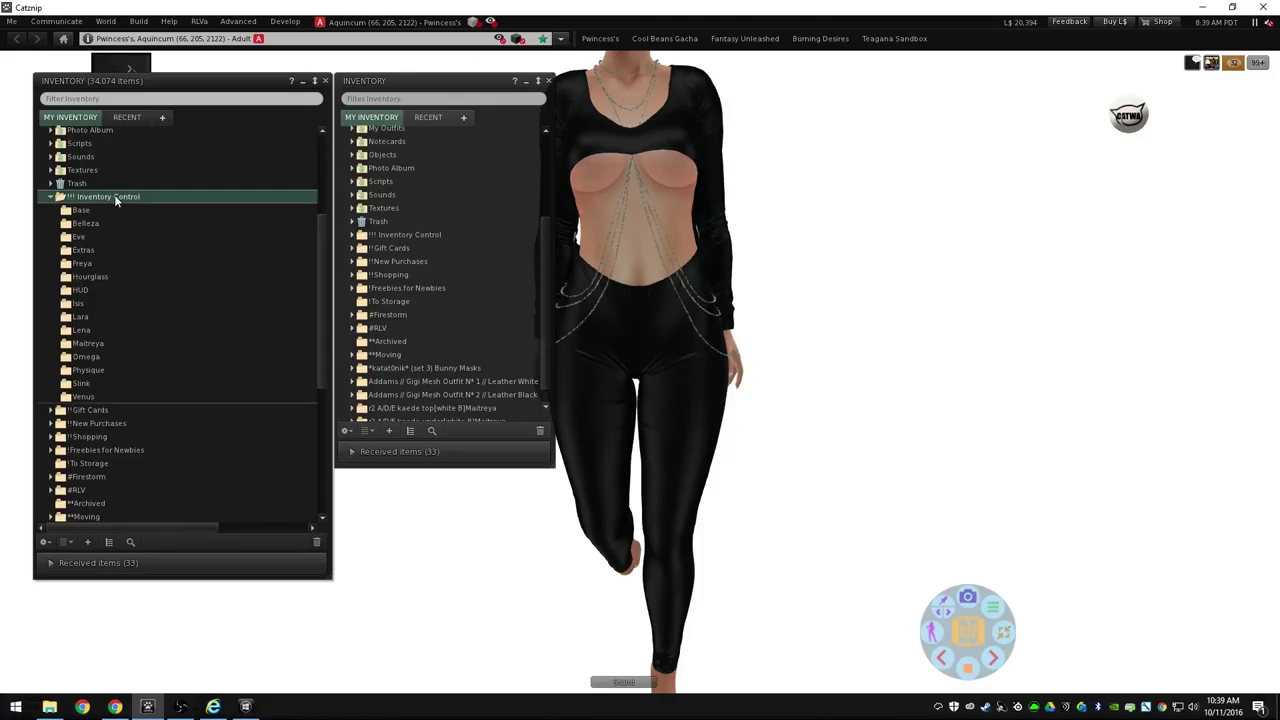
pyautogui.click(100, 265)
pyautogui.keyDown('ctrl'); pyautogui.click(108, 277); pyautogui.keyUp('ctrl')
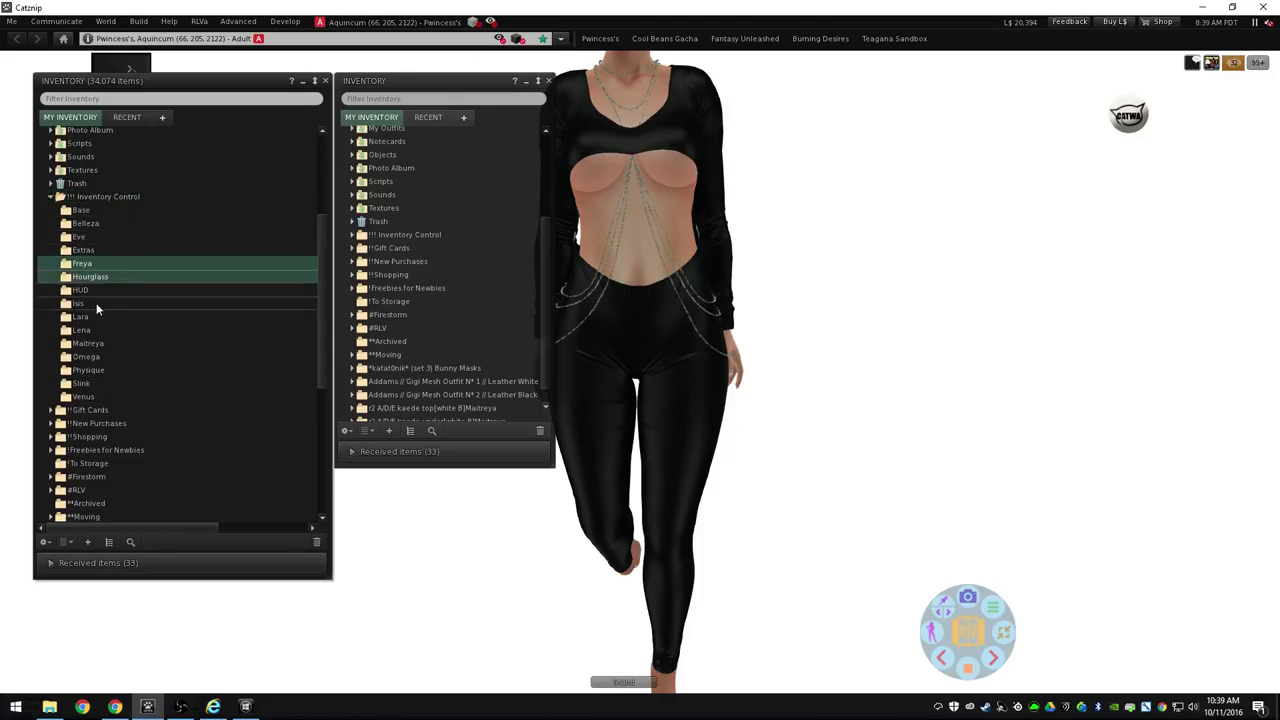
pyautogui.keyDown('ctrl'); pyautogui.click(91, 304); pyautogui.keyUp('ctrl')
pyautogui.keyDown('ctrl'); pyautogui.click(90, 317); pyautogui.keyUp('ctrl')
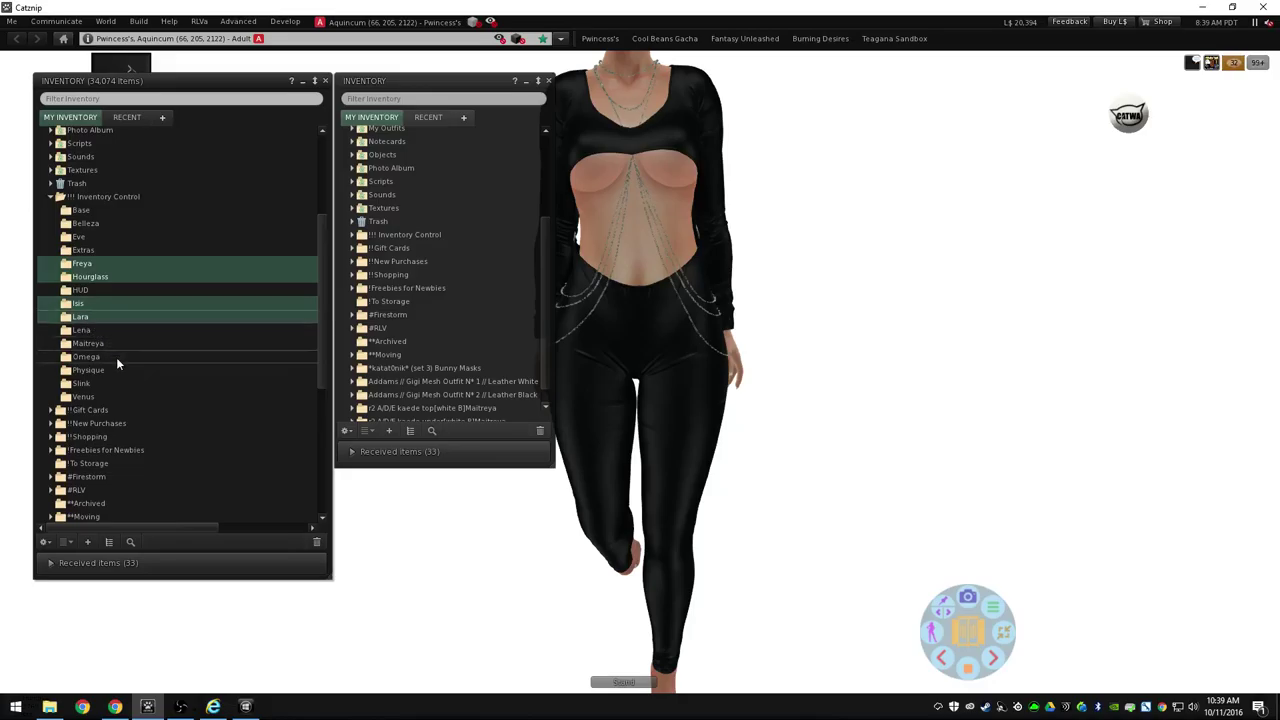
pyautogui.keyDown('ctrl'); pyautogui.click(102, 370); pyautogui.keyUp('ctrl')
pyautogui.keyDown('ctrl'); pyautogui.click(97, 396); pyautogui.keyUp('ctrl')
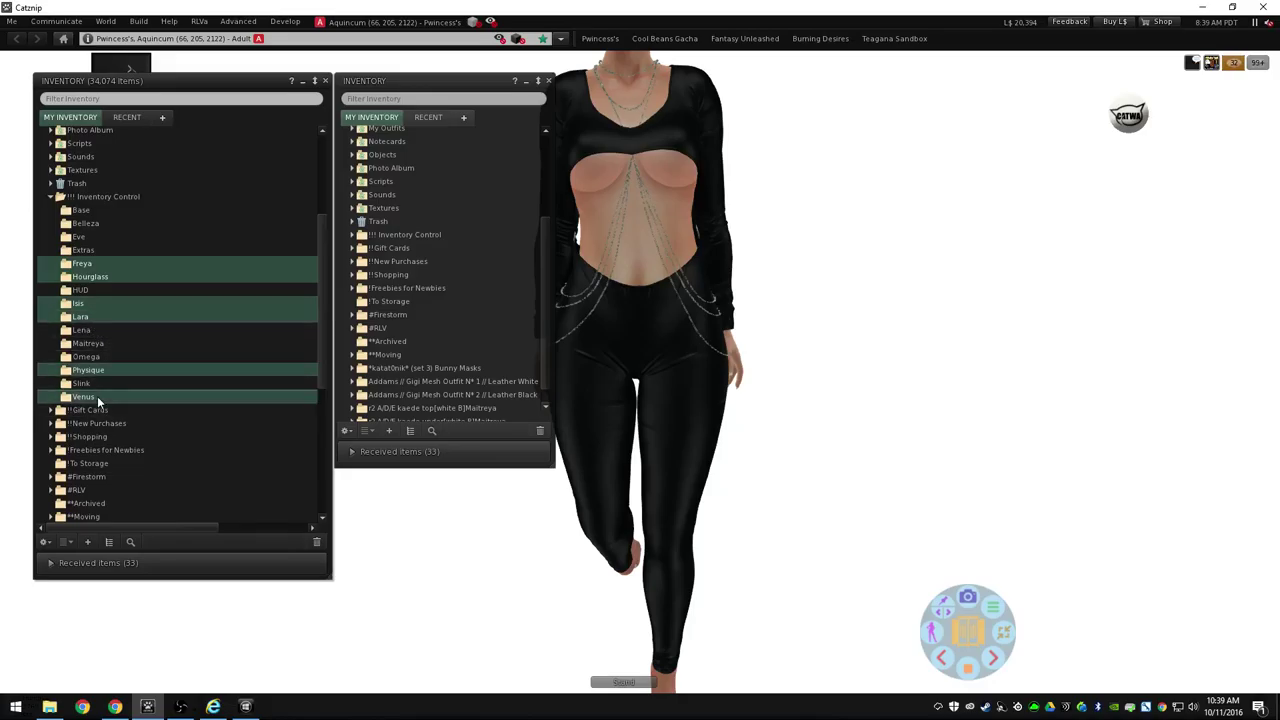
pyautogui.rightClick(110, 265)
pyautogui.click(148, 396)
# - Collapse the Inventory Control folder and paste the copied body folders twice into the Addams Gigi Mesh Outfit N° 2 Leather Black folder
pyautogui.doubleClick(90, 197)
pyautogui.scroll(-1, 124, 349)
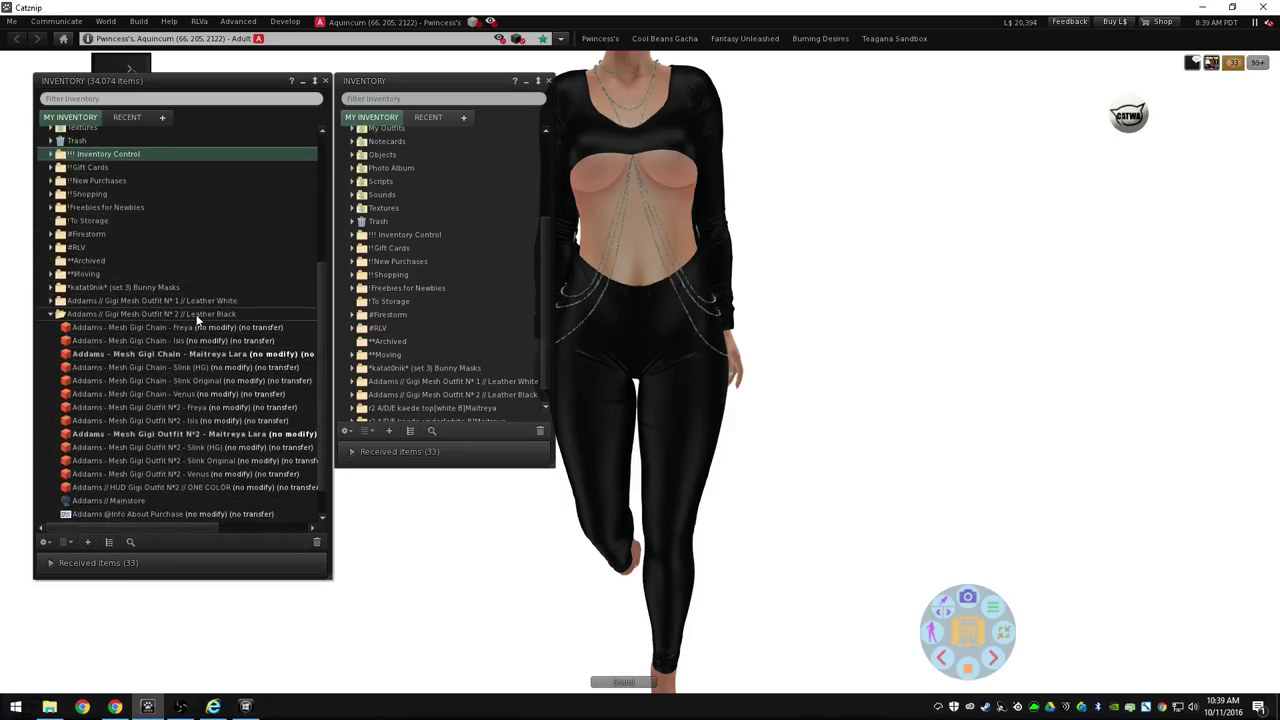
pyautogui.rightClick(152, 316)
pyautogui.click(172, 508)
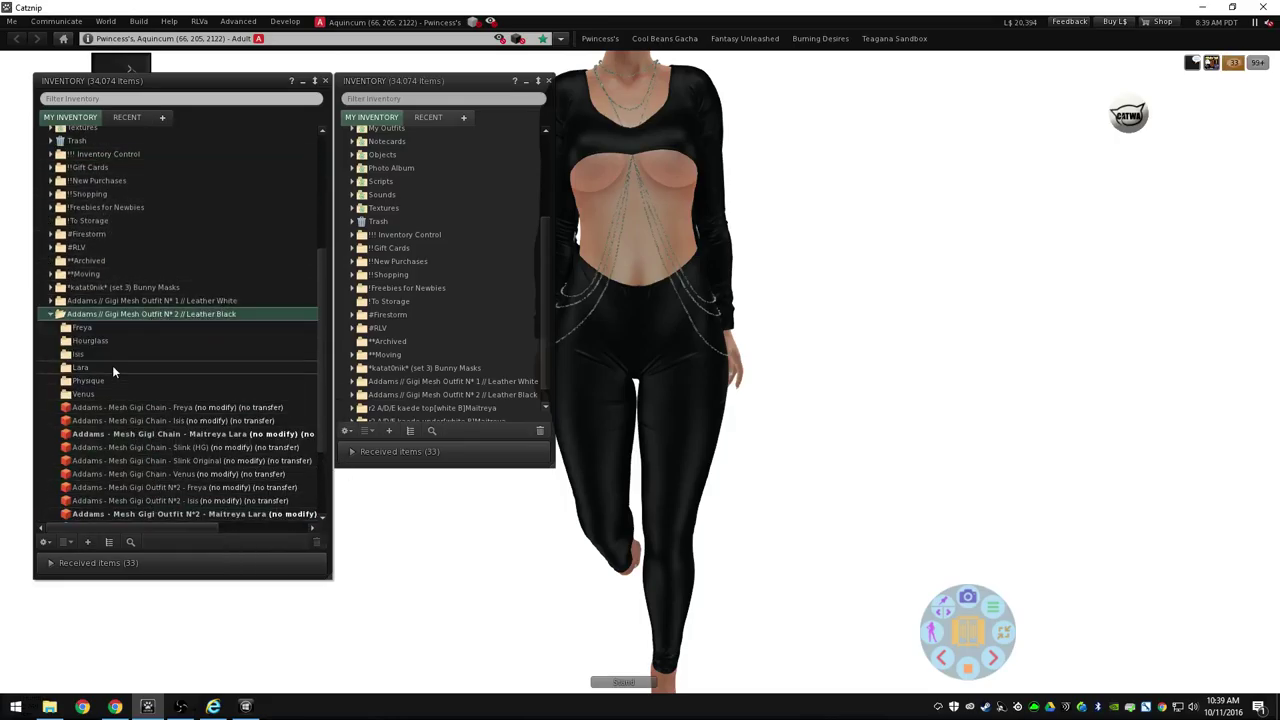
pyautogui.rightClick(138, 312)
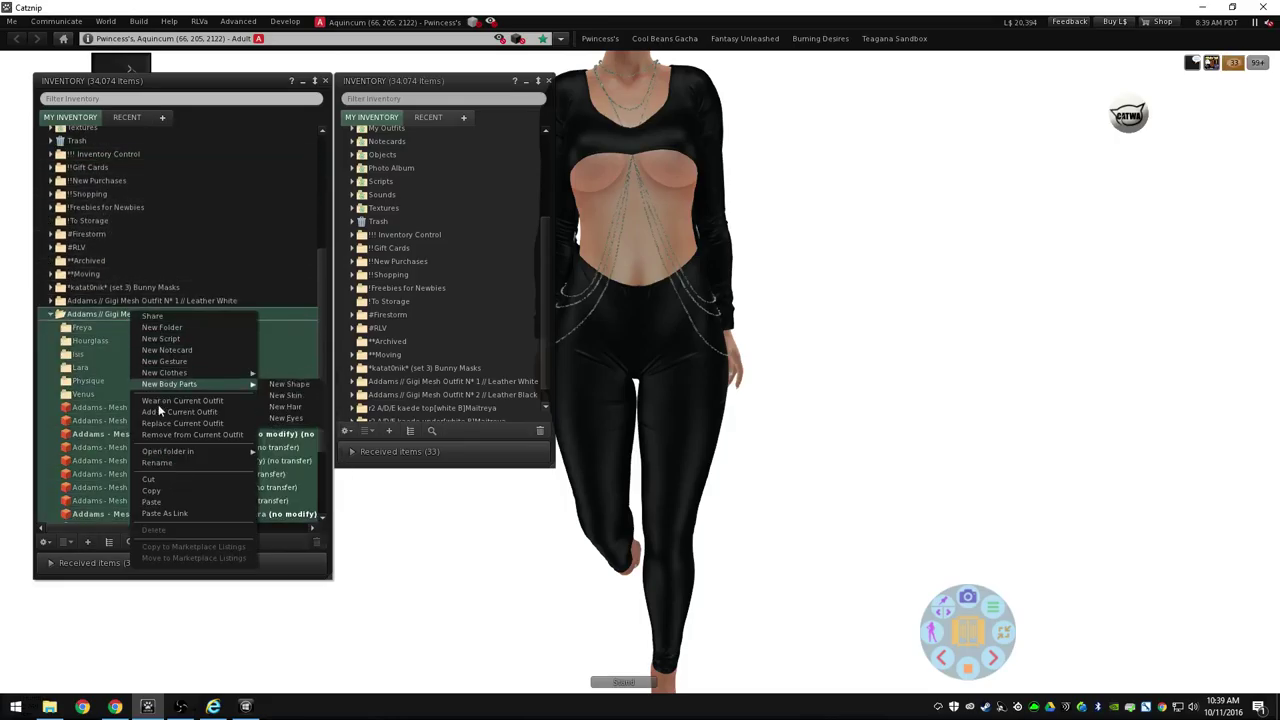
pyautogui.click(163, 508)
pyautogui.scroll(-4, 162, 412)
pyautogui.scroll(-3, 163, 413)
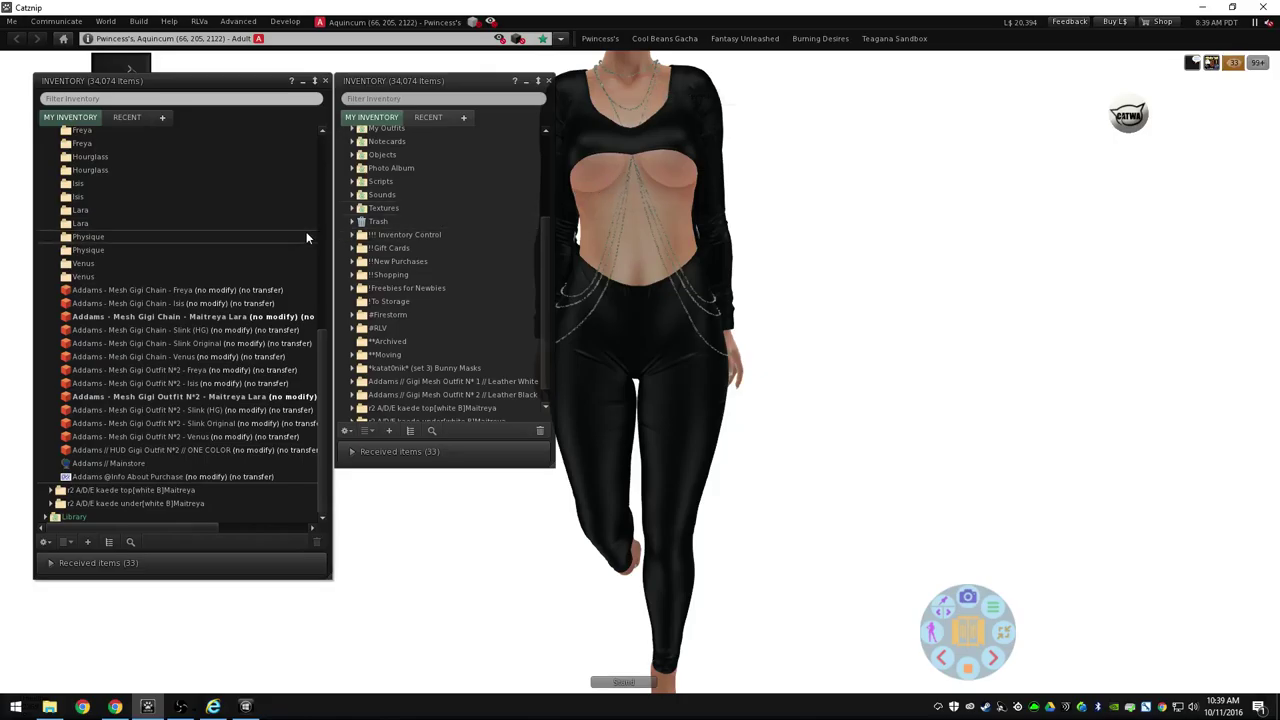
pyautogui.scroll(2, 170, 270)
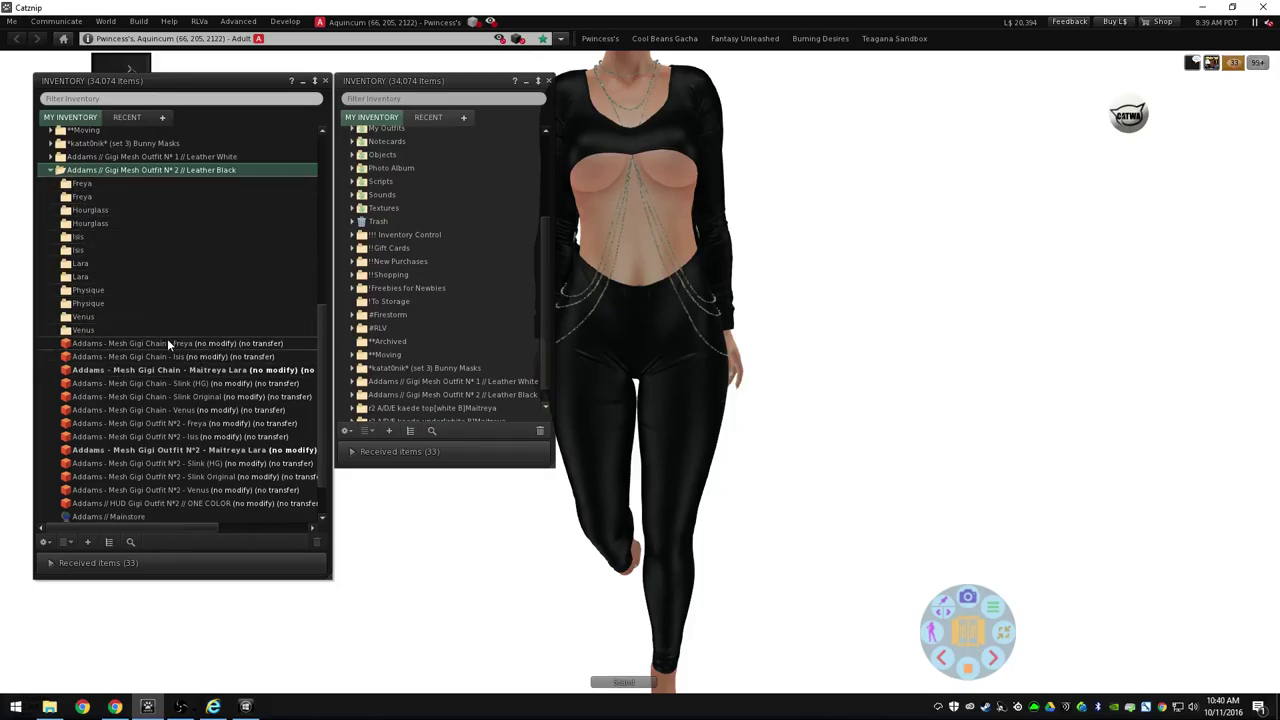
# - Rename one of the two Freya folders inside the Leather Black outfit folder as Freya Catsuit
pyautogui.click(85, 183)
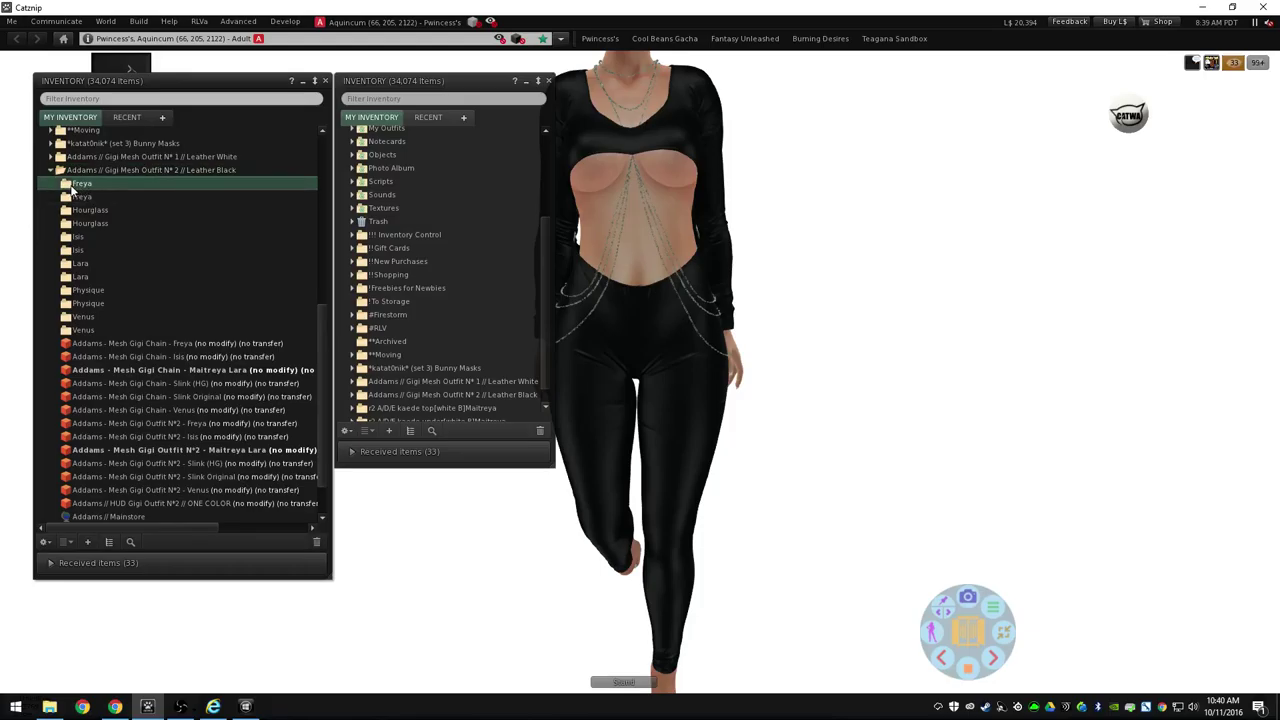
pyautogui.click(71, 188)
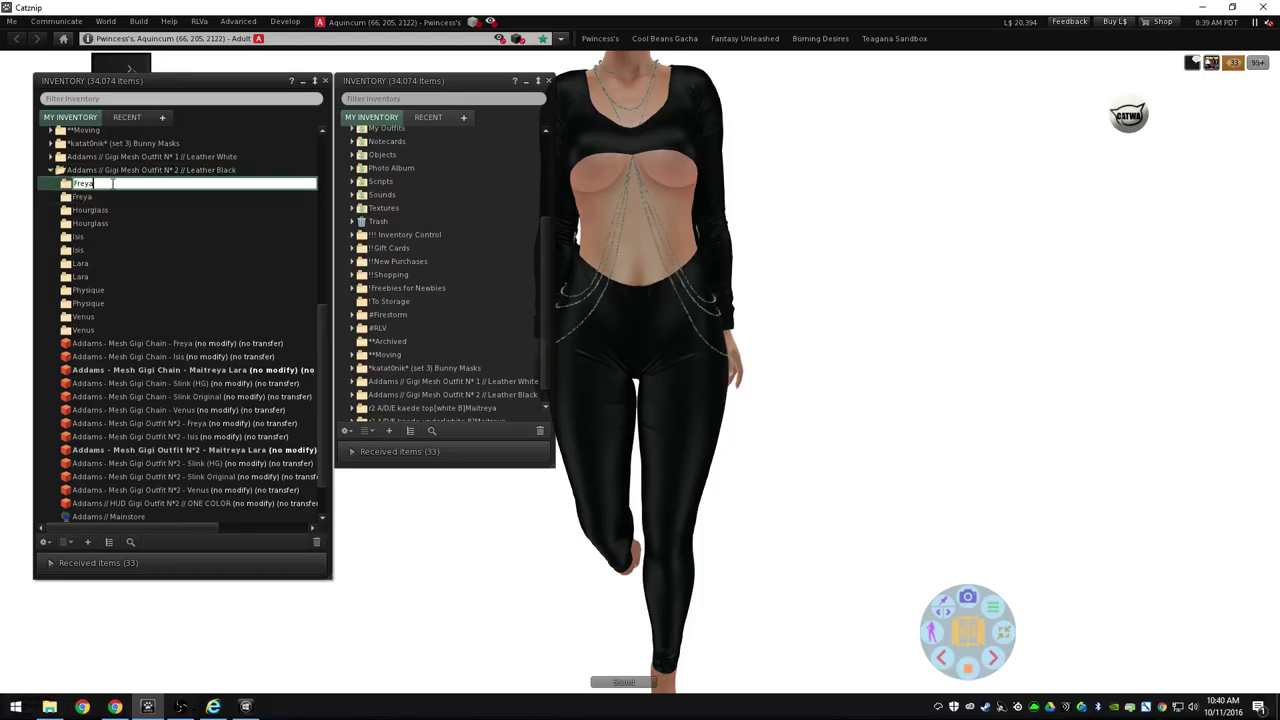
pyautogui.write('Catsuit')
pyautogui.hotkey('shift', 'Left')
pyautogui.hotkey('shift', 'Left')
pyautogui.hotkey('shift', 'Left')
pyautogui.hotkey('shift', 'Left')
pyautogui.hotkey('shift', 'Left')
pyautogui.hotkey('shift', 'Left')
pyautogui.hotkey('shift', 'Left')
pyautogui.press('End')
pyautogui.press('BackSpace')
pyautogui.press('BackSpace')
pyautogui.hotkey('shift', 'Left')
pyautogui.press('Return')
# - Rename one of the two Hourglass folders in the Leather Black folder as Hourglass Catsuit
pyautogui.press('Down')
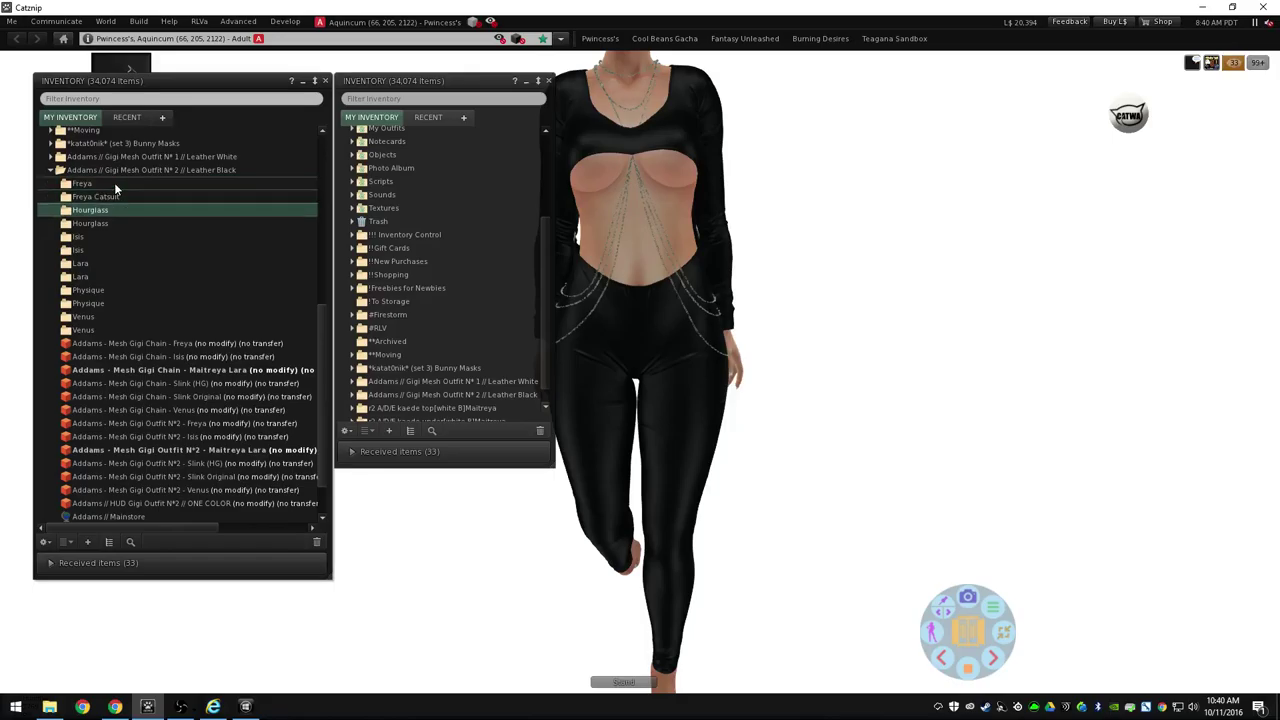
pyautogui.press('F2')
pyautogui.press('End')
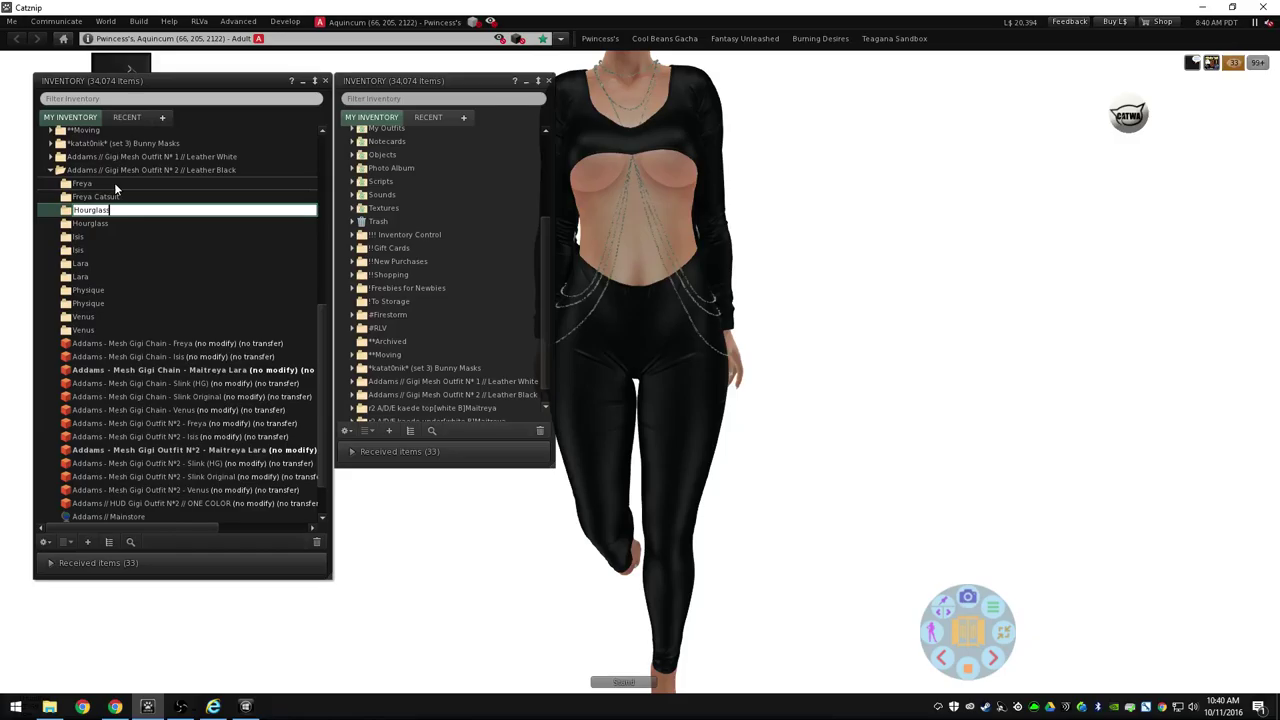
pyautogui.write('Catsuit')
pyautogui.press('Return')
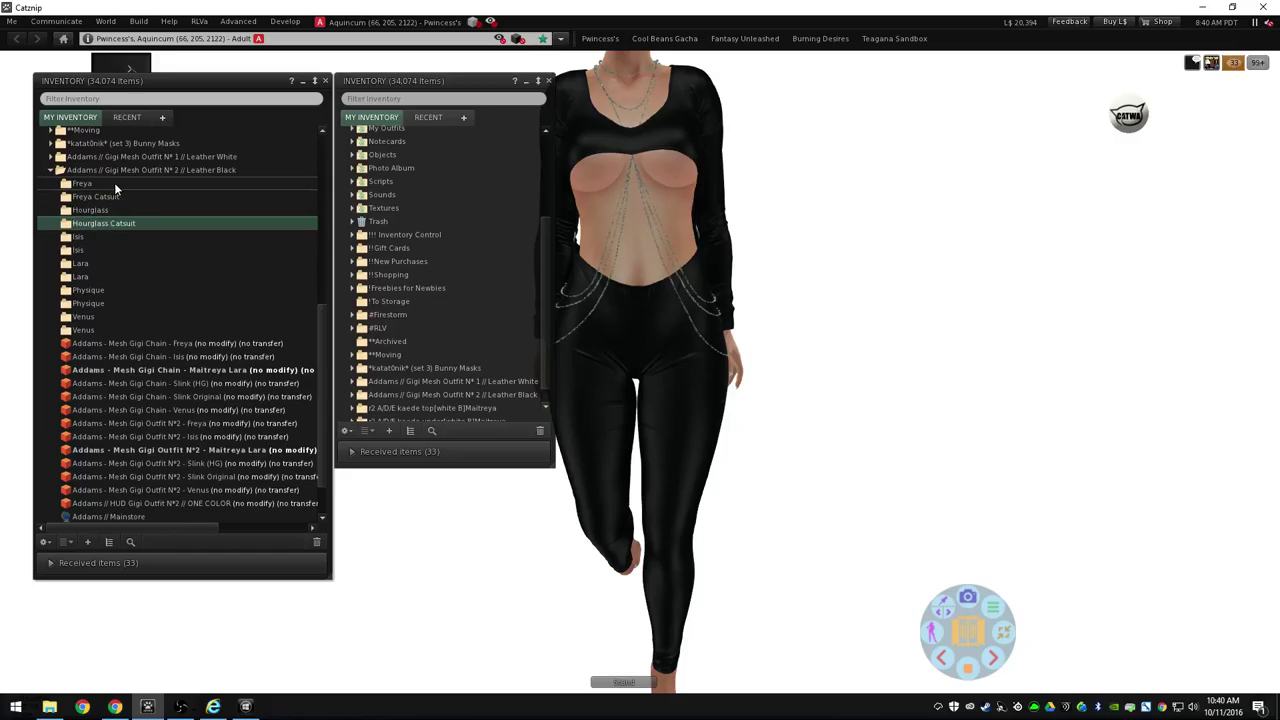
# - Rename one of the two Isis folders in the Leather Black folder as Isis Catsuit
pyautogui.press('Down')
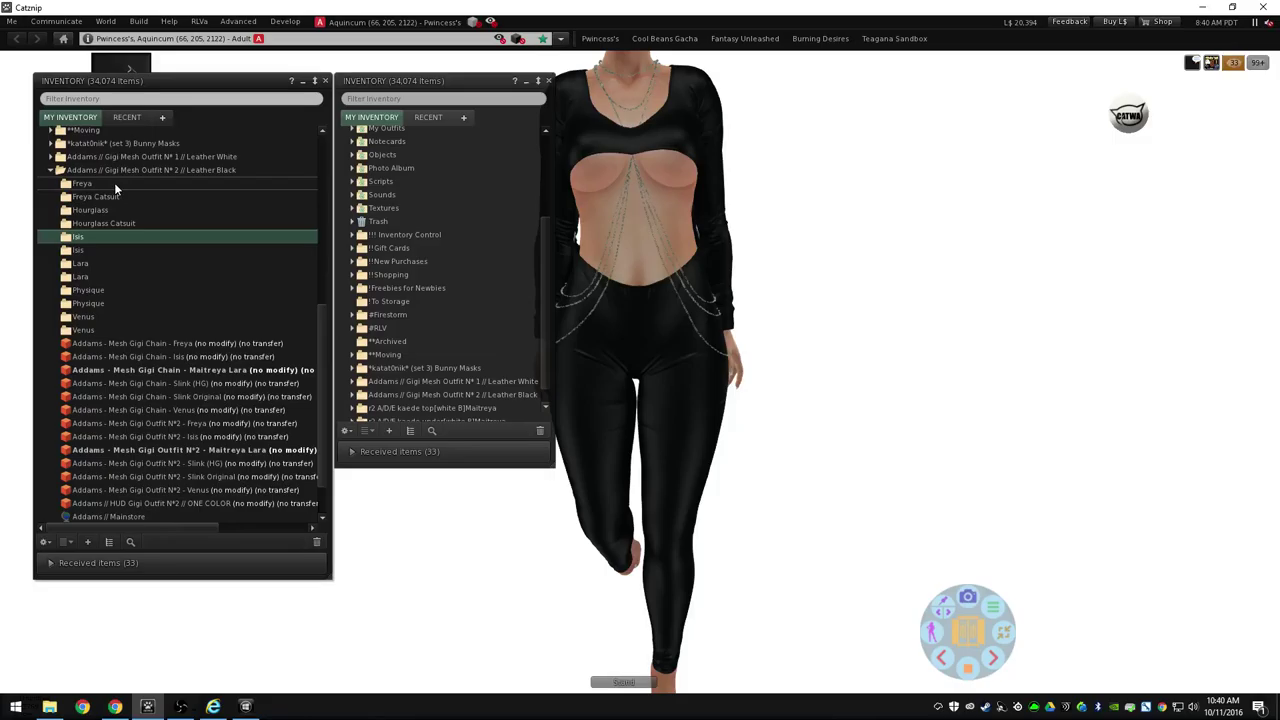
pyautogui.press('F2')
pyautogui.press('End')
pyautogui.write('Catsuit')
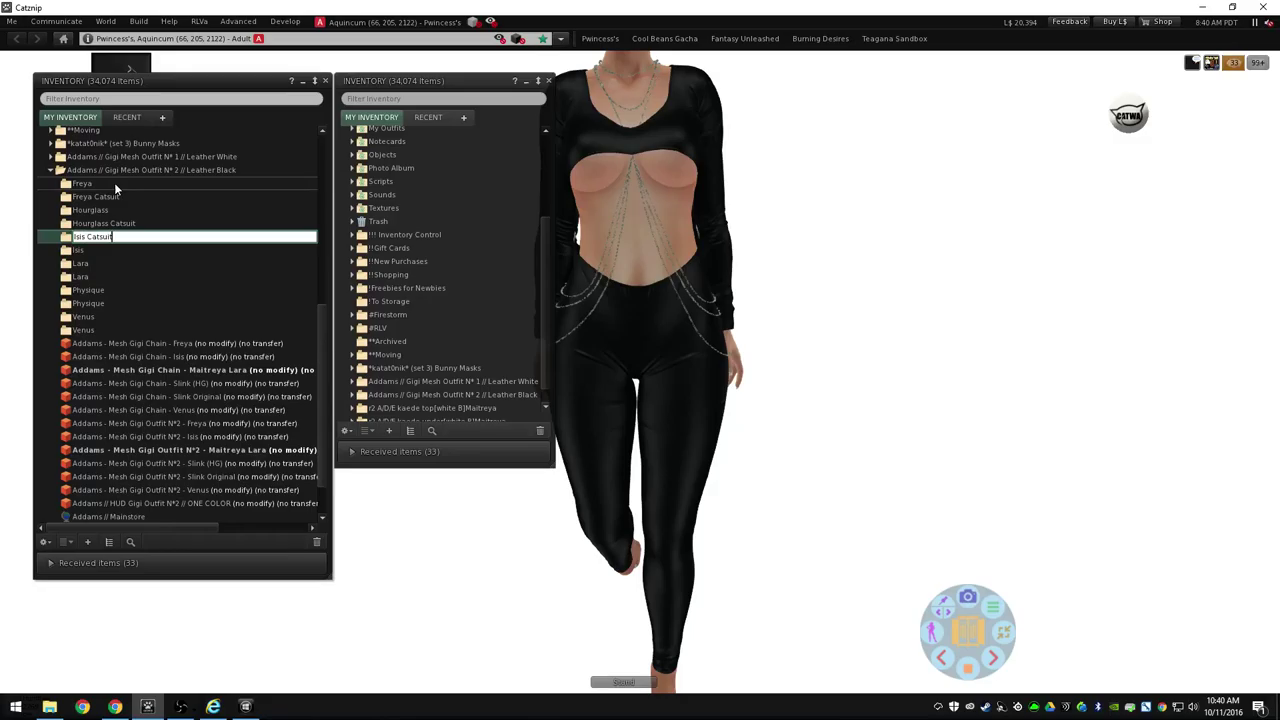
pyautogui.press('Return')
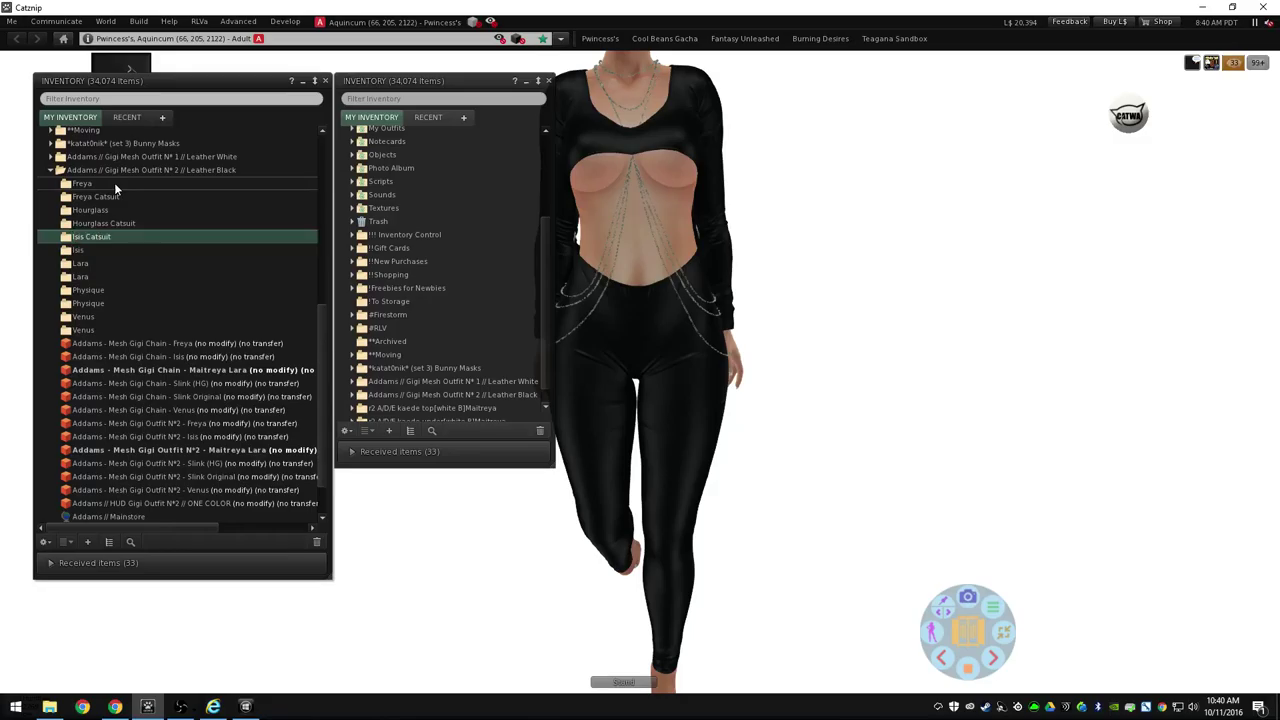
# - Rename one of the two Lara folders in the Leather Black folder as Lara Catsuit
pyautogui.press('Down')
pyautogui.press('F2')
pyautogui.press('End')
pyautogui.write('Catsuit')
pyautogui.press('Return')
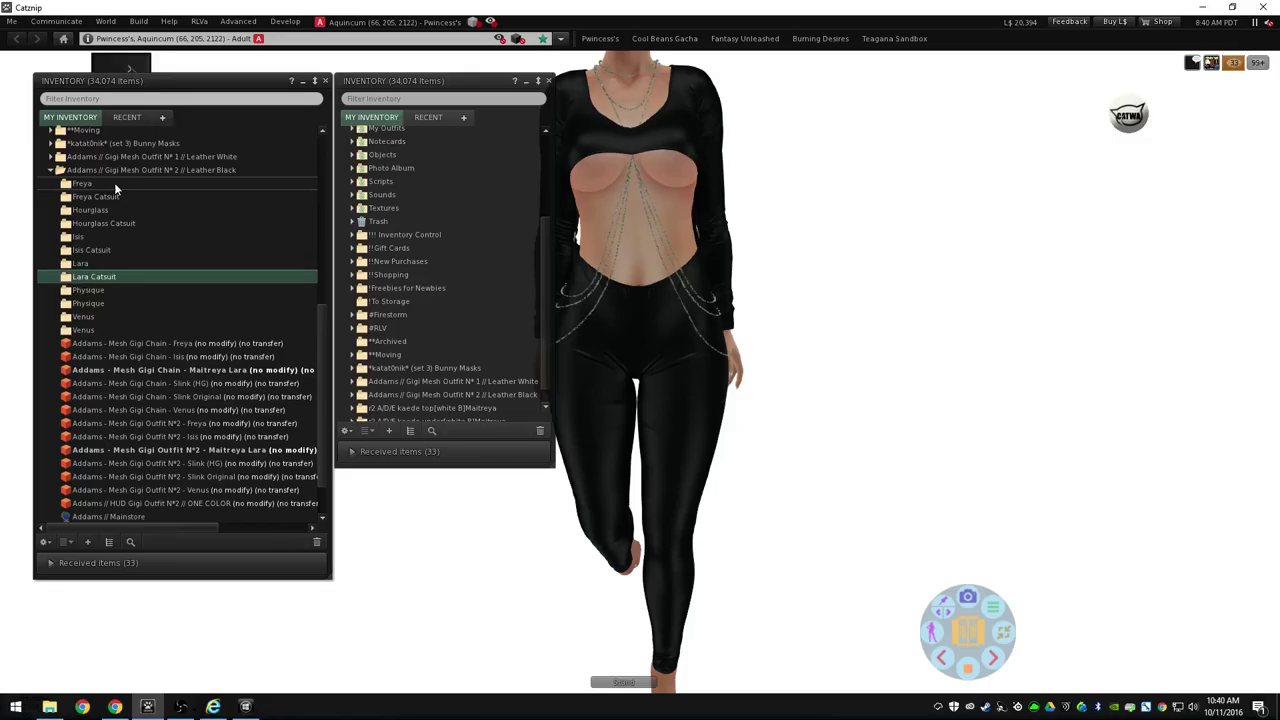
# - Rename one of the two Physique folders in the Leather Black folder as Physique Catsuit
pyautogui.press('Down')
pyautogui.press('Down')
pyautogui.press('F2')
pyautogui.press('End')
pyautogui.press('Return')
# - Rename one of the two Venus folders in the Leather Black folder as Venus Catsuit
pyautogui.press('Down')
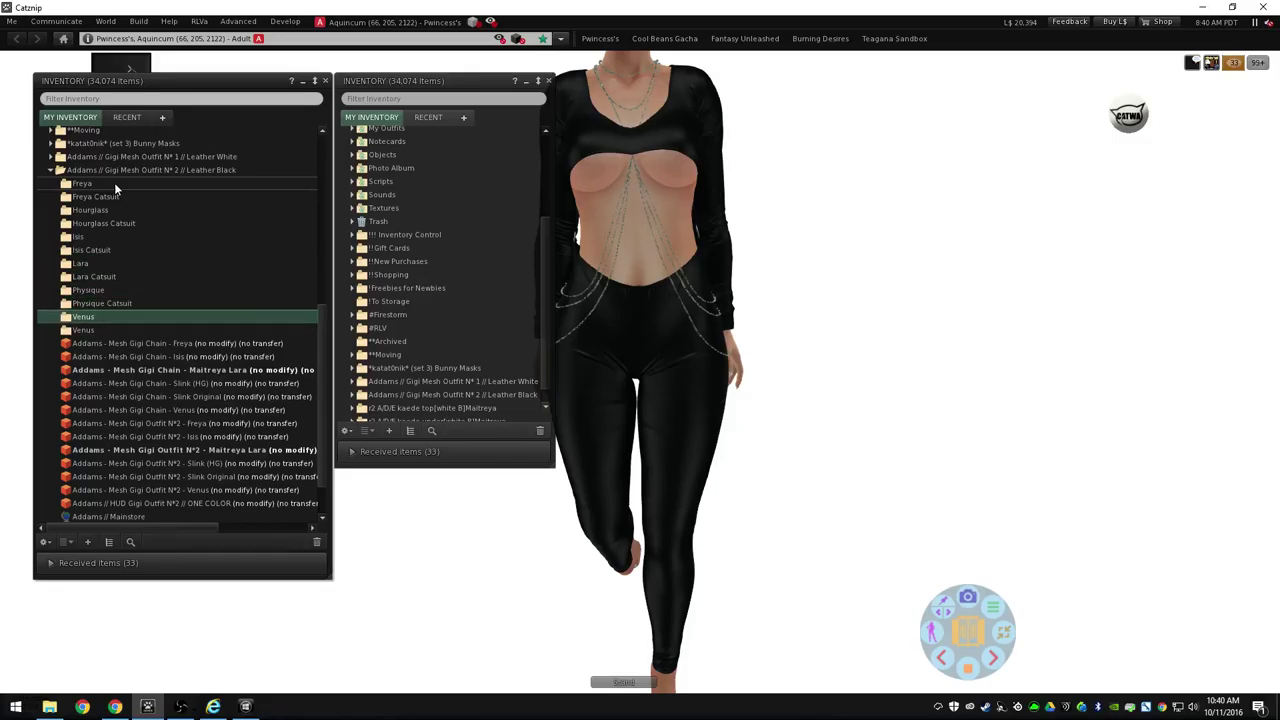
pyautogui.press('F2')
pyautogui.press('End')
pyautogui.write('Catsuit')
pyautogui.press('Return')
# - Rename the remaining plain Venus folder in the Leather Black folder as Venus Bodychain
pyautogui.press('Up')
pyautogui.press('F2')
pyautogui.press('End')
pyautogui.write('Bo')
pyautogui.write('dysuit')
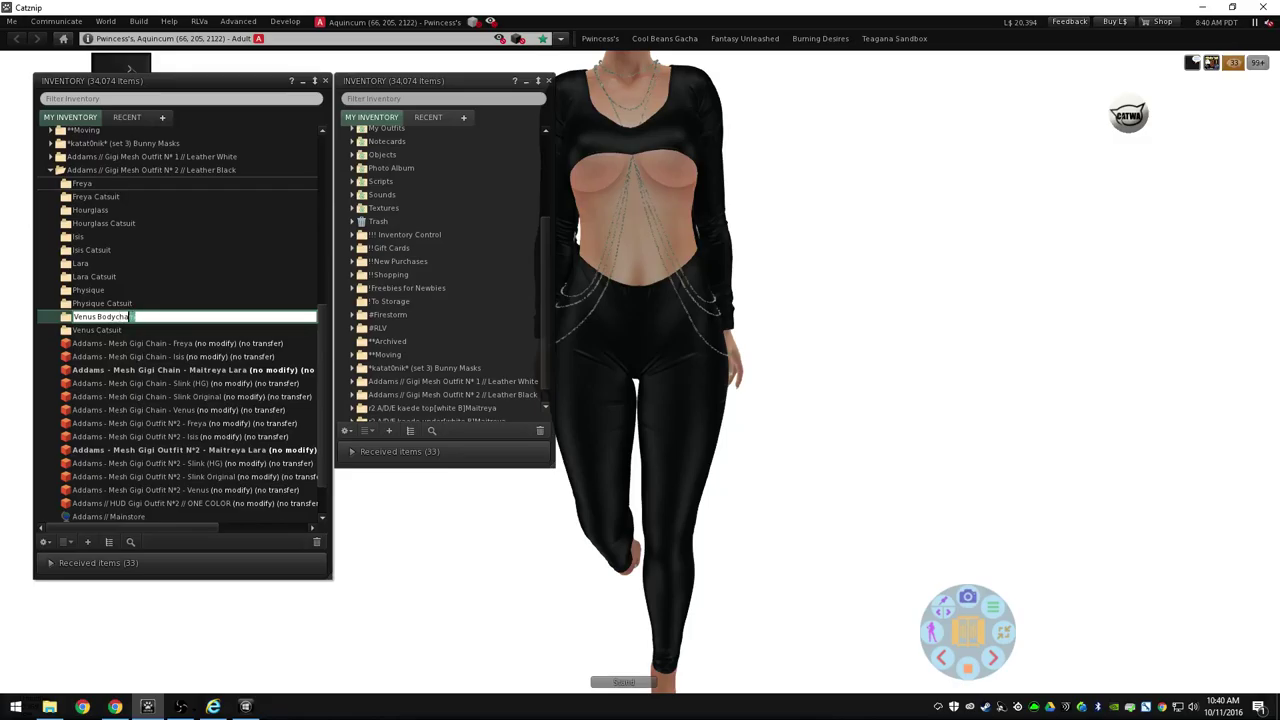
pyautogui.hotkey('shift', 'Left')
pyautogui.hotkey('shift', 'Left')
pyautogui.hotkey('shift', 'Left')
pyautogui.hotkey('shift', 'Left')
pyautogui.hotkey('shift', 'Left')
pyautogui.hotkey('shift', 'Left')
pyautogui.hotkey('shift', 'Left')
pyautogui.hotkey('shift', 'Left')
pyautogui.press('Return')
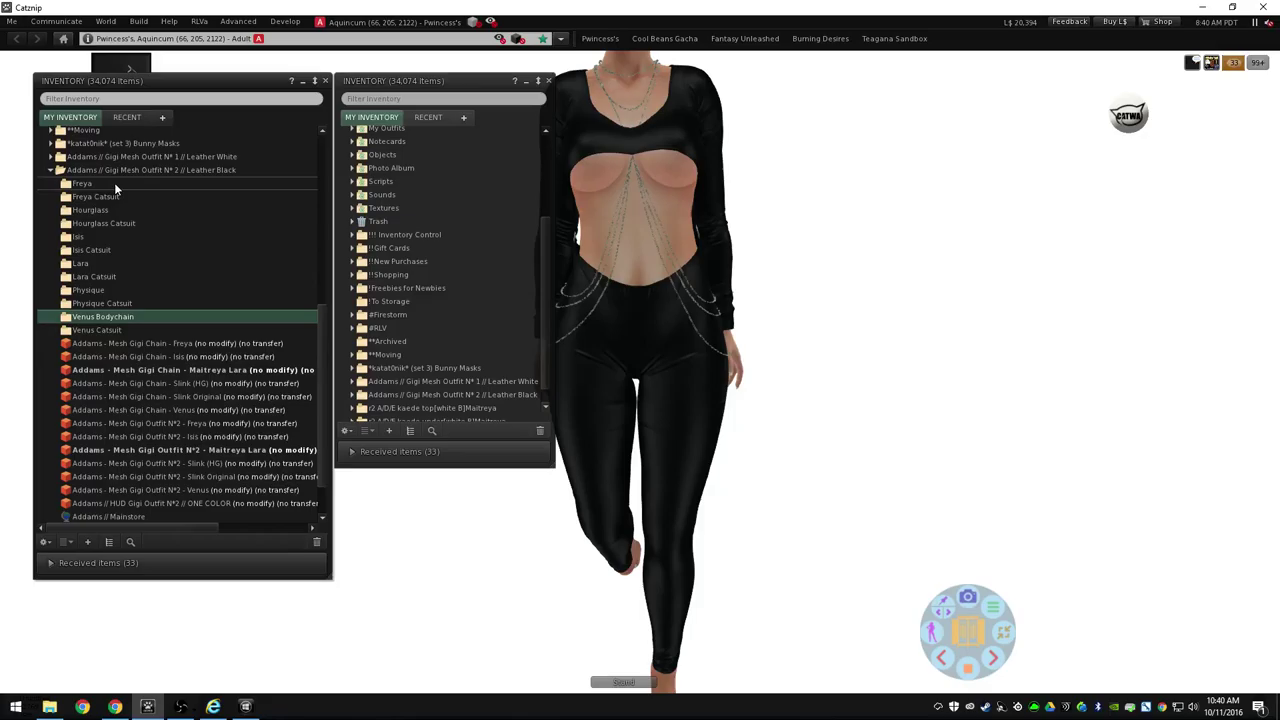
# - Rename the remaining plain Physique folder in the Leather Black folder as Physique Bodychain
pyautogui.press('Up')
pyautogui.press('Up')
pyautogui.press('F2')
pyautogui.press('End')
pyautogui.write('Bodychain')
pyautogui.press('Return')
# - Rename the remaining plain Lara folder in the Leather Black folder as Lara Bodychain
pyautogui.press('Up')
pyautogui.press('Up')
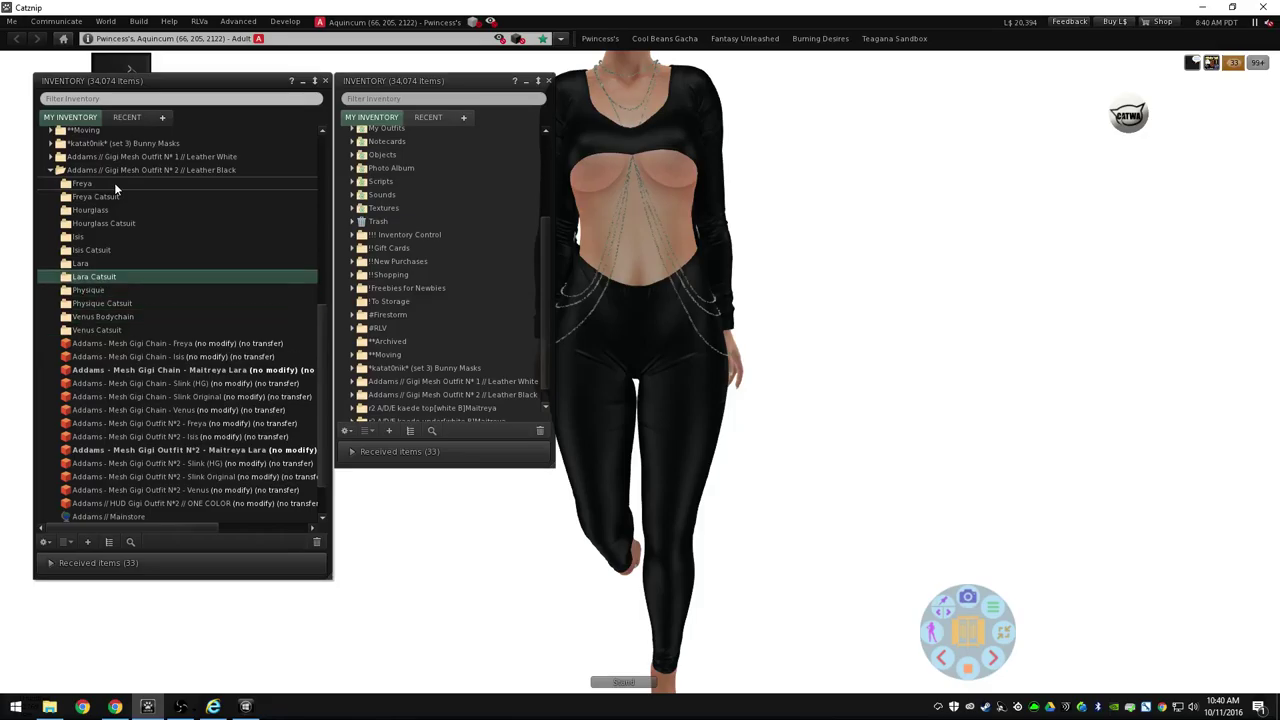
pyautogui.press('F2')
pyautogui.press('End')
pyautogui.write('Bodychain')
pyautogui.press('Return')
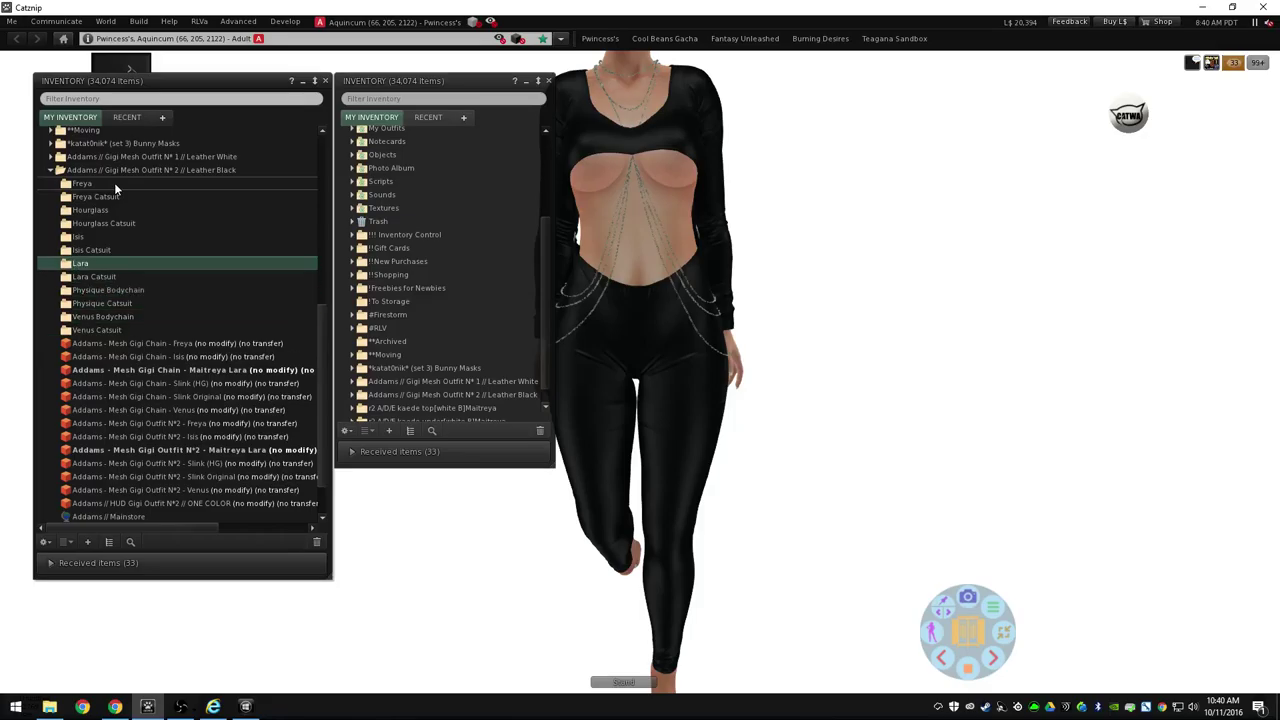
# - Rename the remaining plain Isis folder in the Leather Black folder as Isis Bodychain
pyautogui.press('Up')
pyautogui.press('Up')
pyautogui.press('F2')
pyautogui.press('End')
pyautogui.write('Bodychain')
pyautogui.press('Return')
# - Rename the remaining plain Hourglass folder in the Leather Black folder as Hourglass Bodychain
pyautogui.press('Up')
pyautogui.press('Up')
pyautogui.press('F2')
pyautogui.press('End')
pyautogui.write('Bodychain')
pyautogui.press('Return')
# - Rename the remaining plain Freya folder in the Leather Black folder as Freya Bodychain
pyautogui.press('Up')
pyautogui.press('Up')
pyautogui.press('F2')
pyautogui.press('End')
pyautogui.write('Bodychain')
pyautogui.press('Return')
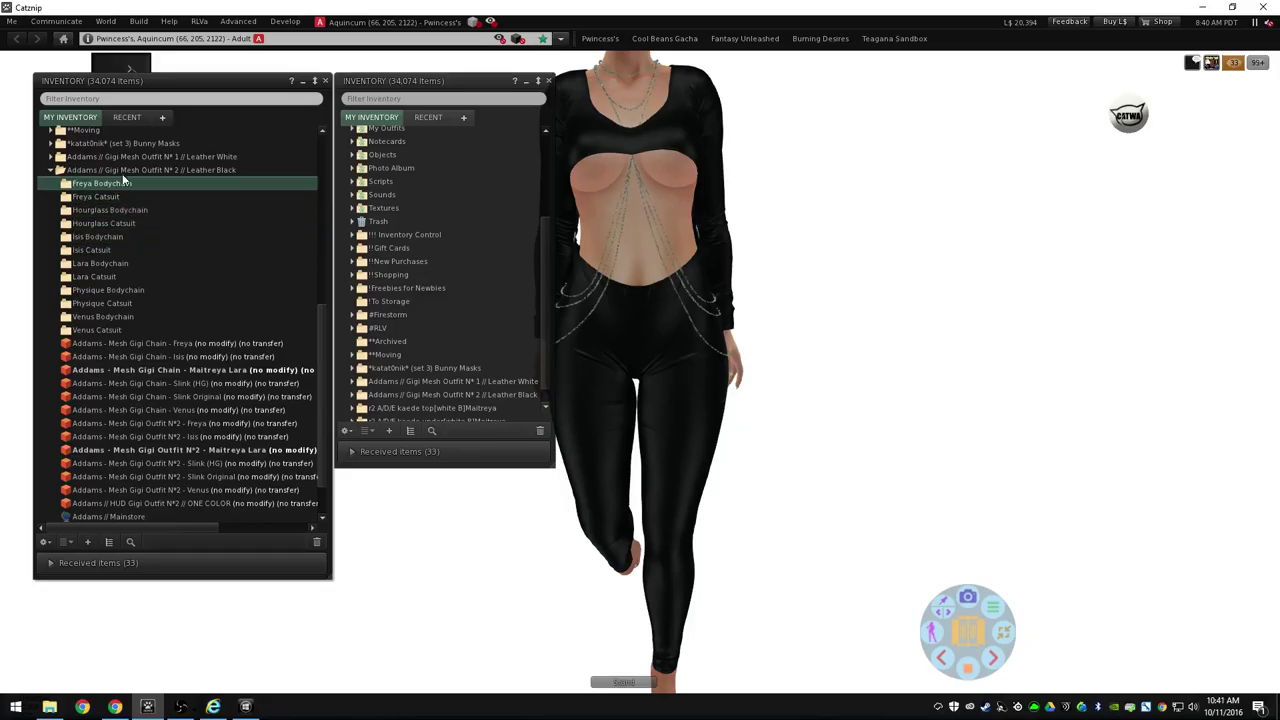
# - Create a new folder named HUD inside the Addams Gigi Mesh Outfit N° 2 Leather Black folder
pyautogui.rightClick(116, 183)
pyautogui.click(157, 186)
pyautogui.write('HUD')
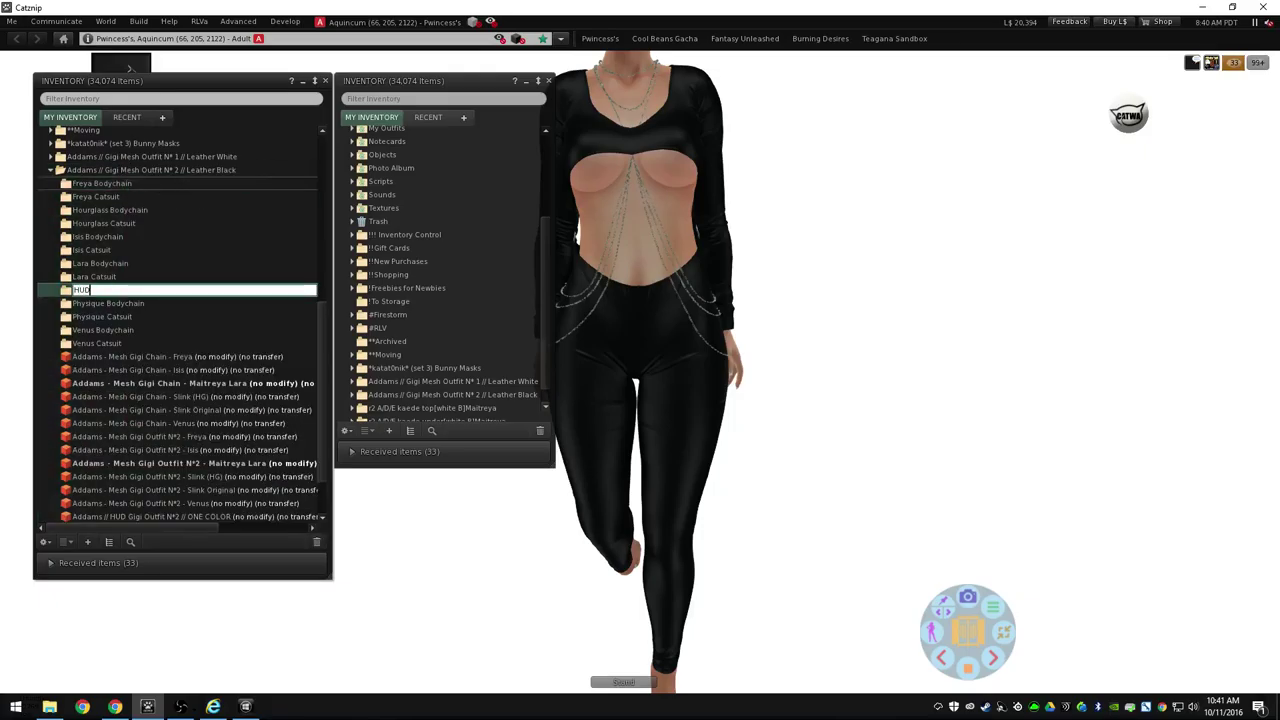
pyautogui.press('Return')
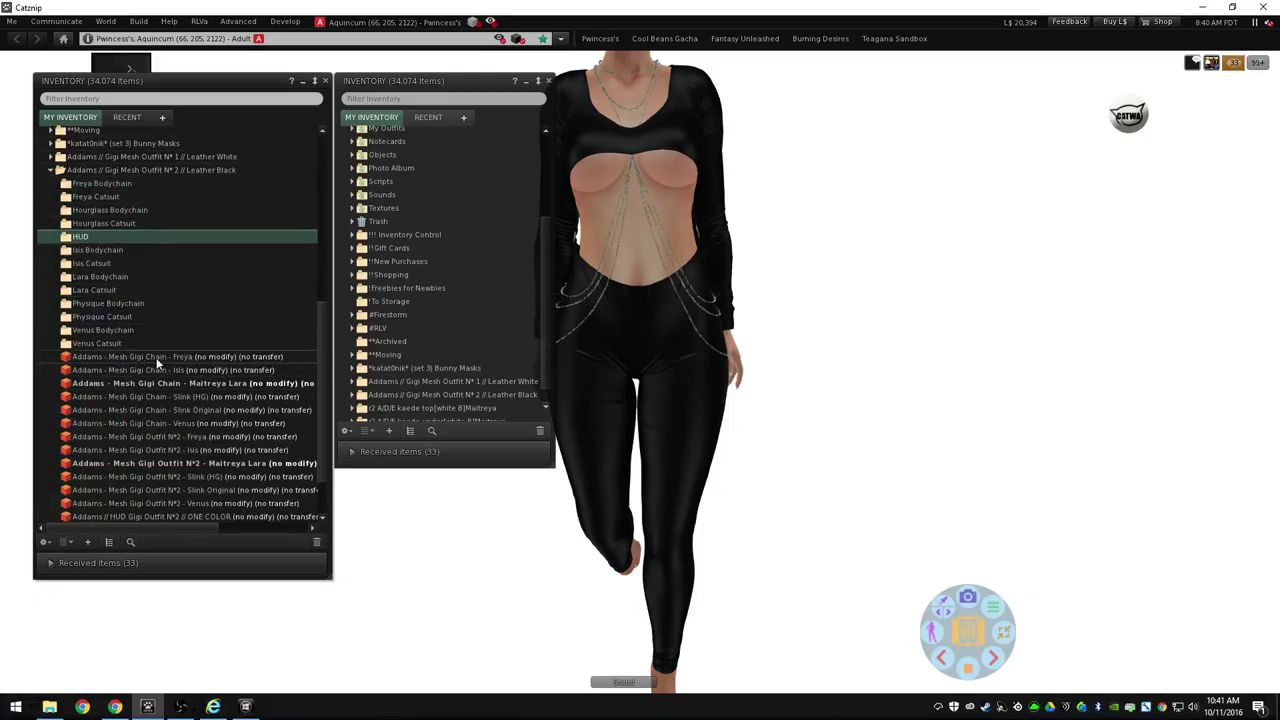
# - Move each Addams Mesh Gigi Chain item into the Catsuit folder of its body type, with the Slink versions in Hourglass and Physique
pyautogui.click(155, 357)
pyautogui.moveTo(105, 196)
pyautogui.mouseDown()
pyautogui.moveTo(129, 251)
pyautogui.moveTo(105, 197)
pyautogui.mouseUp()
pyautogui.moveTo(166, 356); pyautogui.dragTo(99, 264)
pyautogui.moveTo(186, 355); pyautogui.dragTo(104, 224)
pyautogui.moveTo(220, 357); pyautogui.dragTo(105, 344)
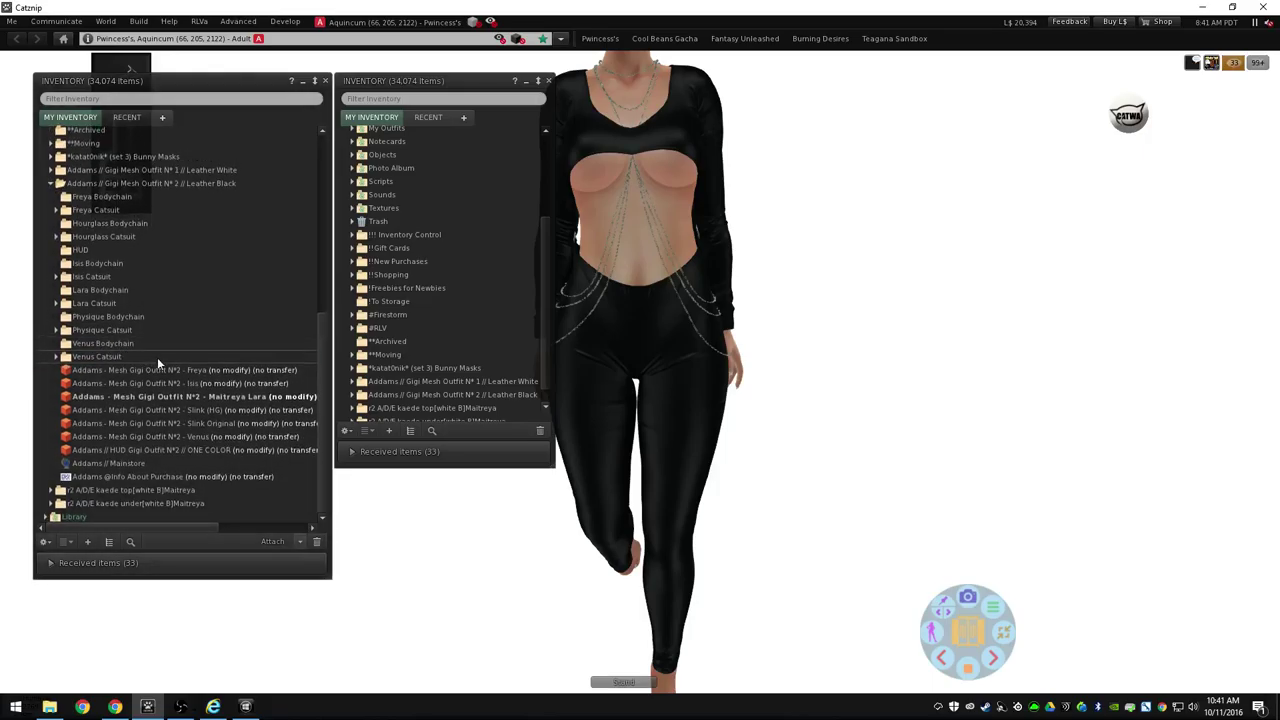
# - Move each Mesh Gigi Outfit N°2 item into its body type's Bodychain folder and the Gigi outfit HUD into the HUD folder
pyautogui.click(172, 366)
pyautogui.moveTo(172, 366); pyautogui.dragTo(102, 280)
pyautogui.moveTo(208, 396); pyautogui.dragTo(104, 266)
pyautogui.moveTo(209, 425); pyautogui.dragTo(106, 371)
pyautogui.moveTo(172, 431); pyautogui.dragTo(78, 330)
# - Delete the Addams Mainstore landmark and the Info About Purchase item from the Leather Black folder
pyautogui.click(100, 473)
pyautogui.keyDown('shift'); pyautogui.click(98, 484); pyautogui.keyUp('shift')
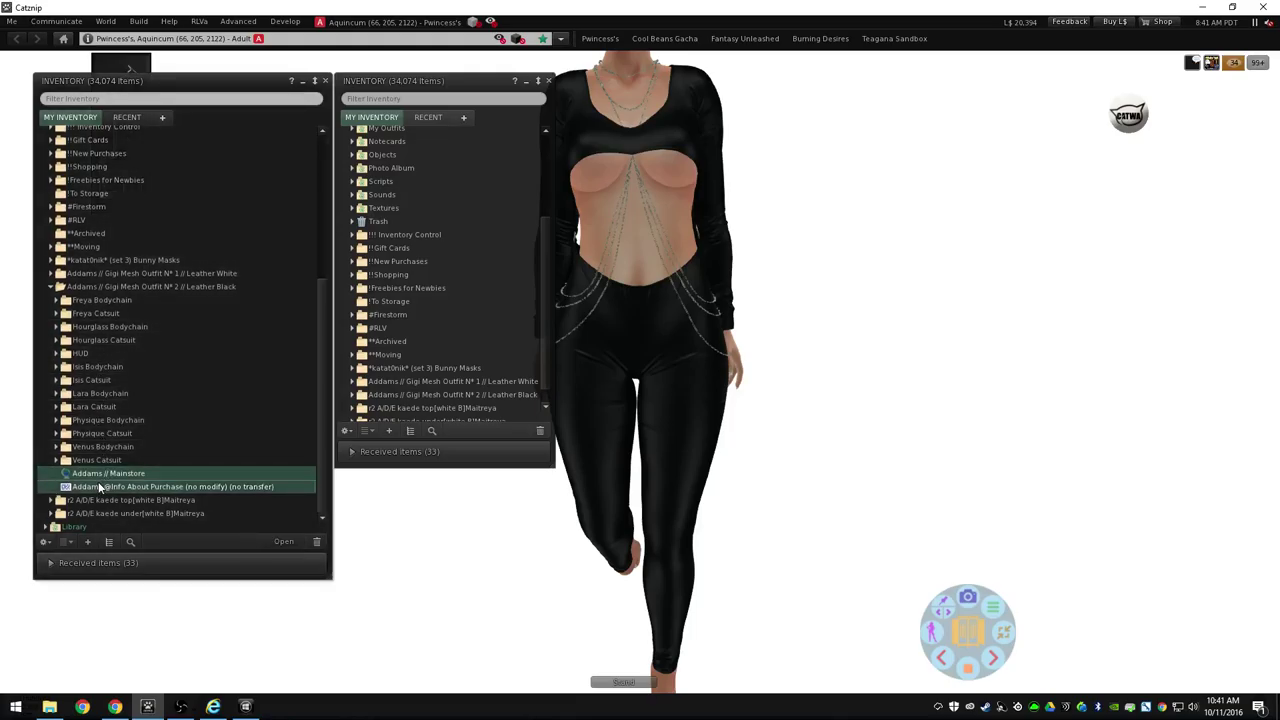
pyautogui.press('Delete')
pyautogui.press('Return')
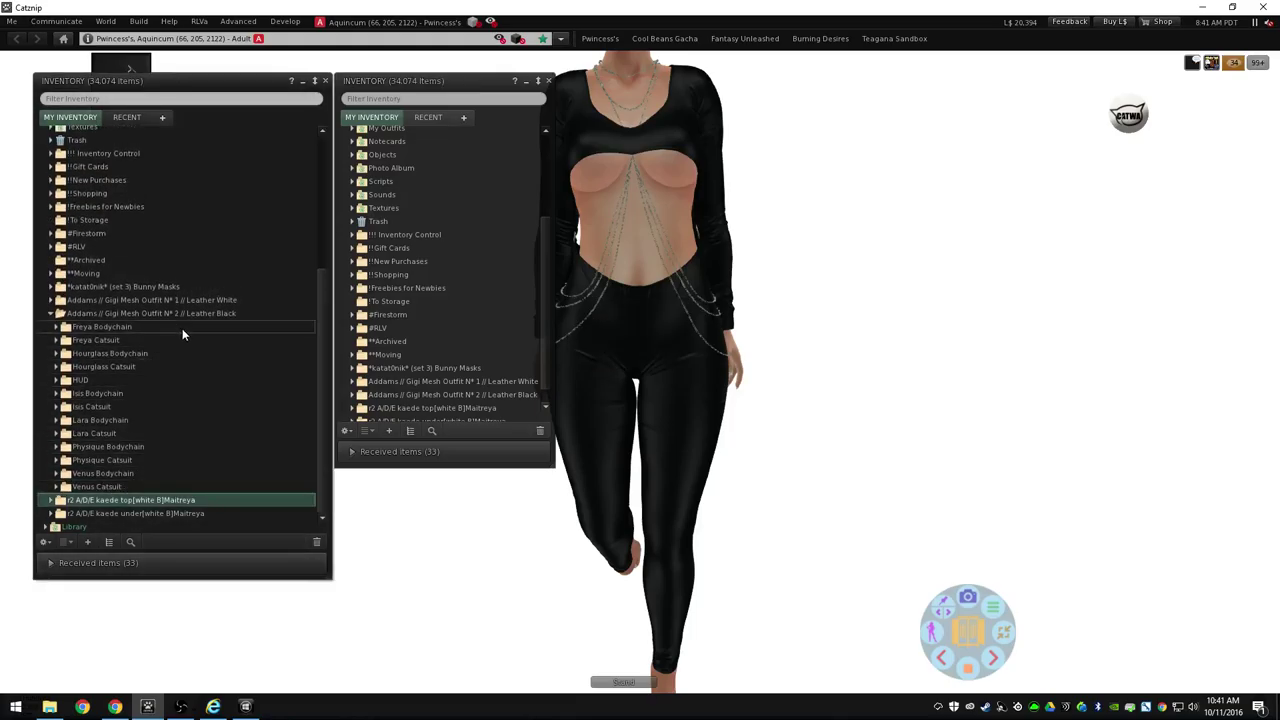